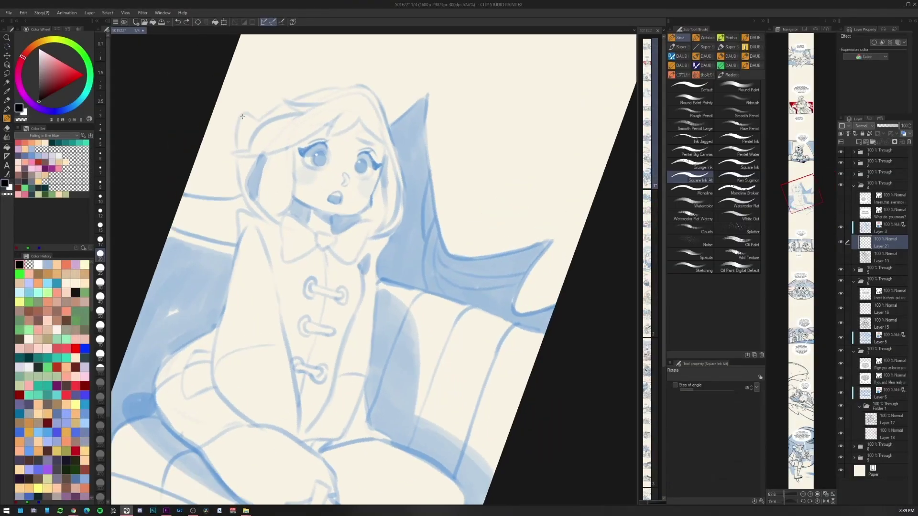
Ink the girl's outer hair strands on the left of her head over the sketch with the Square Ink Alt brush
{"action": "mouse_move", "coordinate": [243, 114]}
{"action": "left_mouse_down"}
{"action": "mouse_move", "coordinate": [235, 152]}
{"action": "mouse_move", "coordinate": [284, 96]}
{"action": "left_mouse_up"}
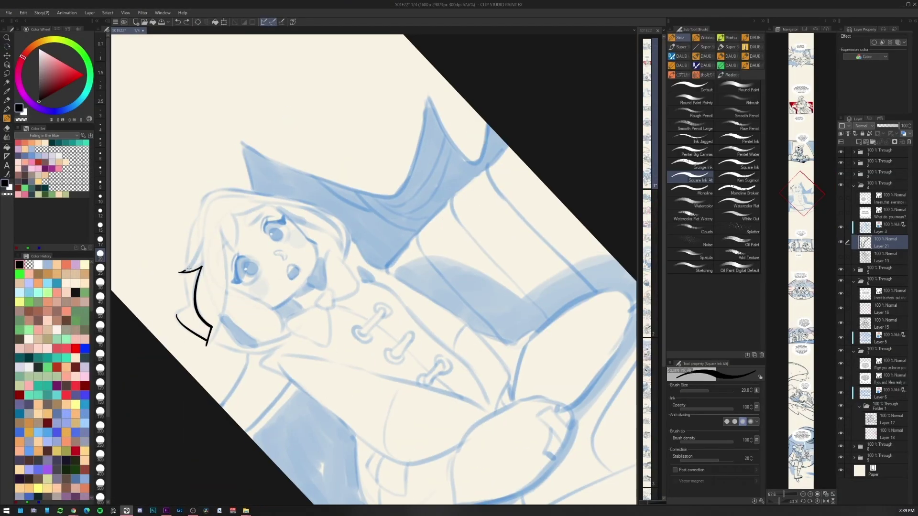
{"action": "left_click_drag", "start_coordinate": [209, 193], "coordinate": [176, 315]}
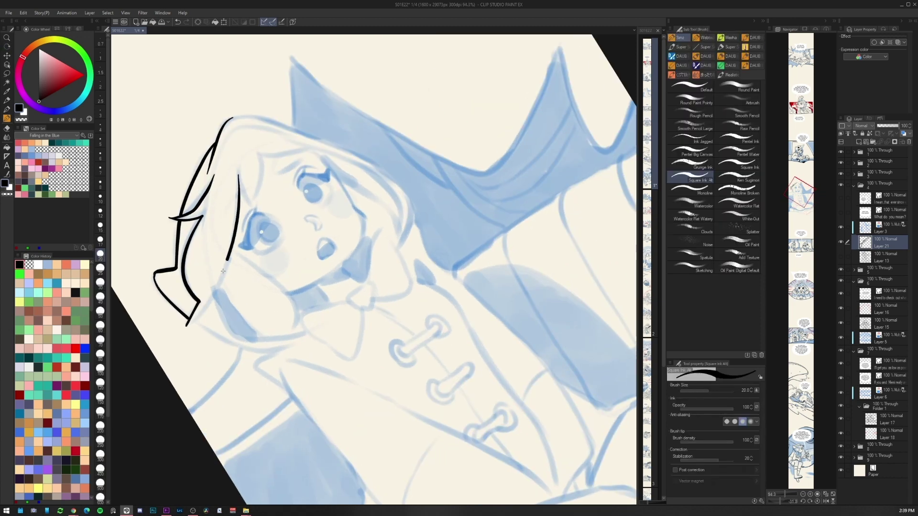
{"action": "left_click_drag", "start_coordinate": [229, 261], "coordinate": [184, 329]}
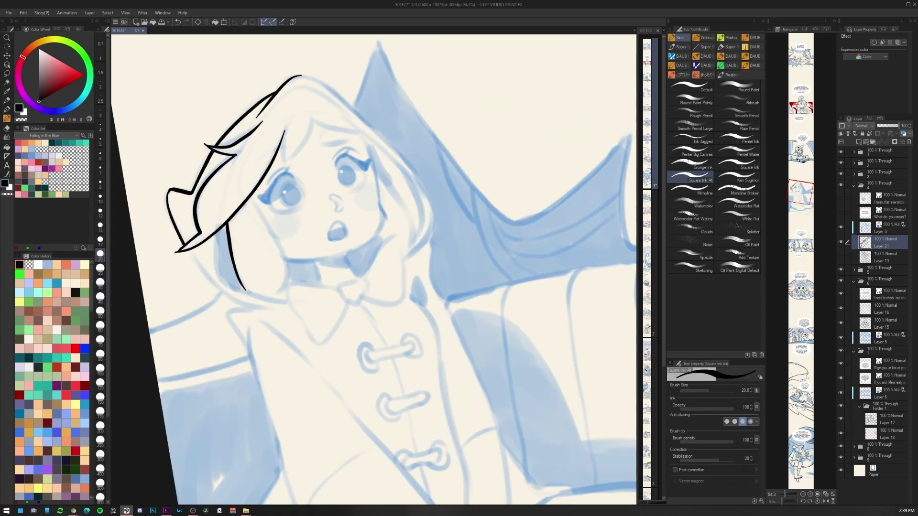
Ink the girl's left-hand eye with lashes and lower lid plus the nearby fringe strands, and fill the iris solid black
{"action": "mouse_move", "coordinate": [252, 197]}
{"action": "left_mouse_down"}
{"action": "mouse_move", "coordinate": [277, 296]}
{"action": "mouse_move", "coordinate": [260, 200]}
{"action": "mouse_move", "coordinate": [290, 164]}
{"action": "left_mouse_up"}
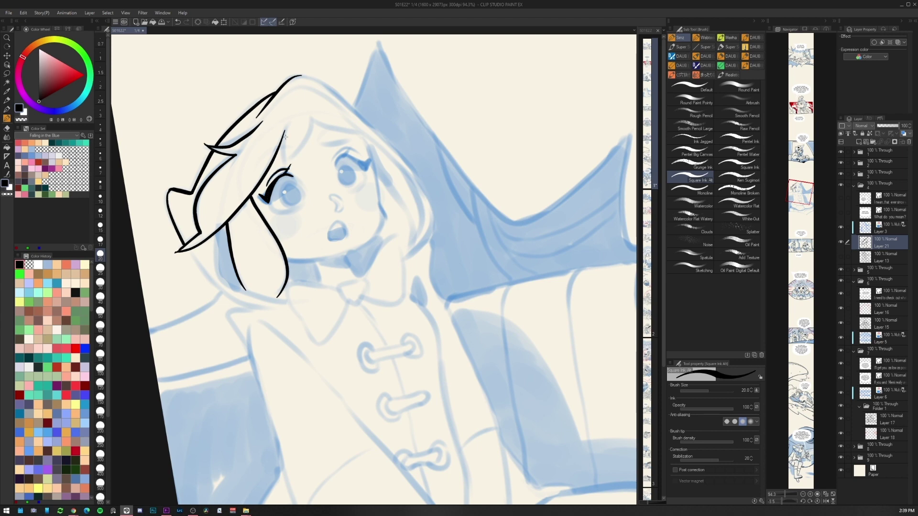
{"action": "mouse_move", "coordinate": [286, 125]}
{"action": "left_mouse_down"}
{"action": "mouse_move", "coordinate": [300, 149]}
{"action": "mouse_move", "coordinate": [313, 117]}
{"action": "left_mouse_up"}
{"action": "left_click_drag", "start_coordinate": [293, 201], "coordinate": [335, 201]}
{"action": "left_click_drag", "start_coordinate": [335, 201], "coordinate": [385, 191]}
{"action": "mouse_move", "coordinate": [345, 137]}
{"action": "left_mouse_down"}
{"action": "mouse_move", "coordinate": [354, 135]}
{"action": "mouse_move", "coordinate": [352, 185]}
{"action": "left_mouse_up"}
{"action": "key", "text": "g"}
{"action": "left_click", "coordinate": [355, 152]}
Ink the lashes and eyebrow of the girl's right-hand eye and fill its iris solid black
{"action": "mouse_move", "coordinate": [455, 171]}
{"action": "left_mouse_down"}
{"action": "mouse_move", "coordinate": [351, 143]}
{"action": "mouse_move", "coordinate": [407, 148]}
{"action": "mouse_move", "coordinate": [416, 129]}
{"action": "left_mouse_up"}
{"action": "key", "text": "b"}
{"action": "left_click_drag", "start_coordinate": [344, 143], "coordinate": [397, 121]}
{"action": "left_click_drag", "start_coordinate": [364, 122], "coordinate": [374, 112]}
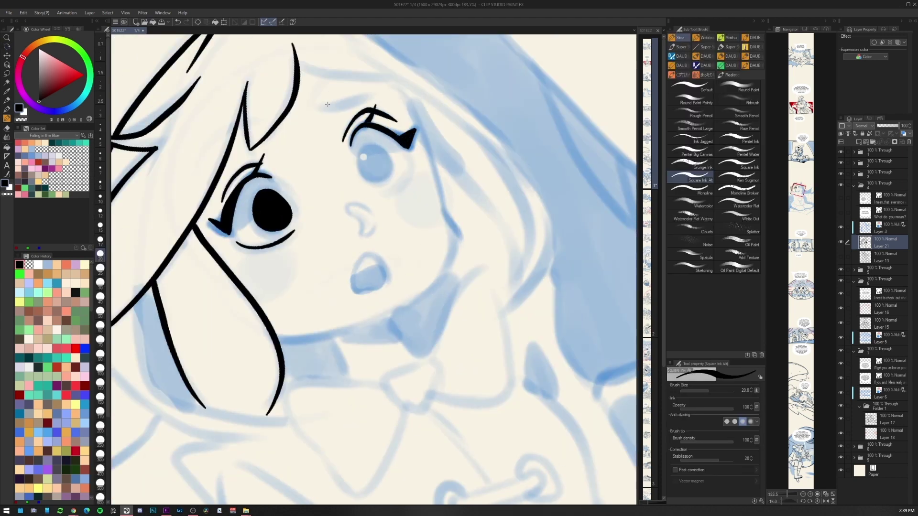
{"action": "left_click_drag", "start_coordinate": [313, 113], "coordinate": [374, 96]}
{"action": "left_click_drag", "start_coordinate": [374, 95], "coordinate": [471, 126]}
{"action": "left_click_drag", "start_coordinate": [421, 172], "coordinate": [431, 164]}
{"action": "key", "text": "g"}
{"action": "left_click", "coordinate": [434, 182]}
Ink the nose, the open mouth and the chin line of the girl's face
{"action": "key", "text": "b"}
{"action": "mouse_move", "coordinate": [391, 221]}
{"action": "left_mouse_down"}
{"action": "mouse_move", "coordinate": [400, 210]}
{"action": "mouse_move", "coordinate": [390, 225]}
{"action": "left_mouse_up"}
{"action": "left_click_drag", "start_coordinate": [356, 284], "coordinate": [365, 285]}
{"action": "key", "text": "r"}
{"action": "left_click_drag", "start_coordinate": [382, 158], "coordinate": [482, 240]}
{"action": "left_click_drag", "start_coordinate": [322, 160], "coordinate": [324, 254]}
{"action": "key", "text": "r"}
{"action": "left_click_drag", "start_coordinate": [535, 342], "coordinate": [363, 91]}
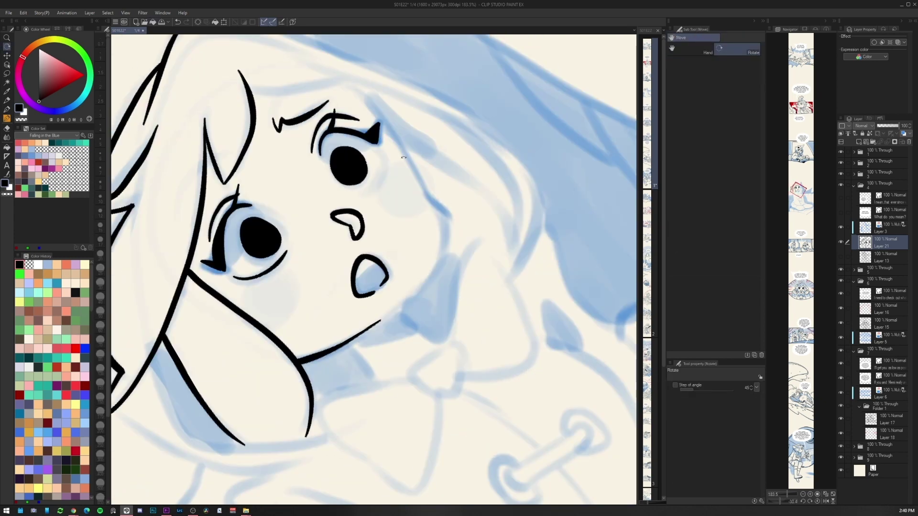
Ink the neck lines and the bow tie below the girl's chin
{"action": "mouse_move", "coordinate": [431, 287]}
{"action": "left_mouse_down"}
{"action": "mouse_move", "coordinate": [363, 311]}
{"action": "mouse_move", "coordinate": [367, 368]}
{"action": "mouse_move", "coordinate": [398, 341]}
{"action": "left_mouse_up"}
{"action": "key", "text": "space"}
{"action": "mouse_move", "coordinate": [342, 339]}
{"action": "left_mouse_down"}
{"action": "mouse_move", "coordinate": [307, 307]}
{"action": "mouse_move", "coordinate": [349, 382]}
{"action": "left_mouse_up"}
{"action": "mouse_move", "coordinate": [343, 338]}
{"action": "left_mouse_down"}
{"action": "mouse_move", "coordinate": [390, 343]}
{"action": "mouse_move", "coordinate": [350, 378]}
{"action": "left_mouse_up"}
{"action": "mouse_move", "coordinate": [394, 345]}
{"action": "left_mouse_down"}
{"action": "mouse_move", "coordinate": [492, 295]}
{"action": "mouse_move", "coordinate": [385, 373]}
{"action": "mouse_move", "coordinate": [399, 263]}
{"action": "left_mouse_up"}
{"action": "mouse_move", "coordinate": [268, 294]}
{"action": "left_mouse_down"}
{"action": "mouse_move", "coordinate": [258, 313]}
{"action": "mouse_move", "coordinate": [363, 270]}
{"action": "mouse_move", "coordinate": [473, 300]}
{"action": "left_mouse_up"}
{"action": "left_click_drag", "start_coordinate": [383, 274], "coordinate": [398, 366]}
Ink the coat collar and left-hand sleeve, the fringe and the remaining hair outline around the head
{"action": "scroll", "coordinate": [397, 366], "scroll_direction": "down", "scroll_amount": 2}
{"action": "mouse_move", "coordinate": [299, 337]}
{"action": "left_mouse_down"}
{"action": "mouse_move", "coordinate": [256, 210]}
{"action": "mouse_move", "coordinate": [286, 341]}
{"action": "mouse_move", "coordinate": [225, 358]}
{"action": "left_mouse_up"}
{"action": "left_click_drag", "start_coordinate": [248, 355], "coordinate": [316, 163]}
{"action": "mouse_move", "coordinate": [305, 154]}
{"action": "left_mouse_down"}
{"action": "mouse_move", "coordinate": [267, 339]}
{"action": "mouse_move", "coordinate": [271, 460]}
{"action": "left_mouse_up"}
{"action": "mouse_move", "coordinate": [320, 149]}
{"action": "left_mouse_down"}
{"action": "mouse_move", "coordinate": [360, 222]}
{"action": "mouse_move", "coordinate": [400, 384]}
{"action": "left_mouse_up"}
{"action": "left_click_drag", "start_coordinate": [489, 149], "coordinate": [355, 350]}
{"action": "left_click_drag", "start_coordinate": [367, 148], "coordinate": [427, 197]}
{"action": "mouse_move", "coordinate": [322, 110]}
{"action": "left_mouse_down"}
{"action": "mouse_move", "coordinate": [427, 188]}
{"action": "mouse_move", "coordinate": [452, 308]}
{"action": "mouse_move", "coordinate": [403, 357]}
{"action": "mouse_move", "coordinate": [459, 292]}
{"action": "mouse_move", "coordinate": [428, 162]}
{"action": "left_mouse_up"}
{"action": "left_click_drag", "start_coordinate": [371, 84], "coordinate": [430, 160]}
Fill the shadow areas behind the neck and inside the hair with solid black
{"action": "key", "text": "g"}
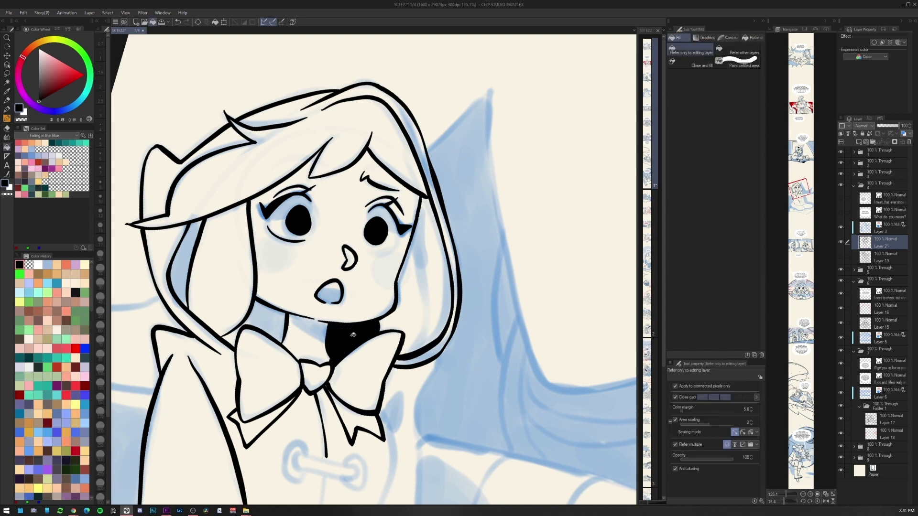
{"action": "left_click", "coordinate": [241, 326]}
{"action": "left_click", "coordinate": [184, 268]}
Ink the coat's front opening line and its two upper toggle fastenings with the Square Ink Alt brush
{"action": "key", "text": "b"}
{"action": "mouse_move", "coordinate": [299, 121]}
{"action": "left_mouse_down"}
{"action": "mouse_move", "coordinate": [334, 106]}
{"action": "mouse_move", "coordinate": [474, 134]}
{"action": "left_mouse_up"}
{"action": "key", "text": "ctrl+z"}
{"action": "left_click_drag", "start_coordinate": [488, 143], "coordinate": [488, 229]}
{"action": "left_click_drag", "start_coordinate": [487, 230], "coordinate": [385, 150]}
{"action": "left_click_drag", "start_coordinate": [386, 162], "coordinate": [424, 315]}
{"action": "left_click_drag", "start_coordinate": [421, 325], "coordinate": [393, 112]}
{"action": "mouse_move", "coordinate": [323, 237]}
{"action": "left_mouse_down"}
{"action": "mouse_move", "coordinate": [316, 228]}
{"action": "mouse_move", "coordinate": [329, 262]}
{"action": "left_mouse_up"}
{"action": "mouse_move", "coordinate": [319, 238]}
{"action": "left_mouse_down"}
{"action": "mouse_move", "coordinate": [328, 256]}
{"action": "mouse_move", "coordinate": [361, 250]}
{"action": "left_mouse_up"}
{"action": "mouse_move", "coordinate": [372, 236]}
{"action": "left_mouse_down"}
{"action": "mouse_move", "coordinate": [374, 252]}
{"action": "mouse_move", "coordinate": [346, 238]}
{"action": "left_mouse_up"}
{"action": "mouse_move", "coordinate": [364, 228]}
{"action": "left_mouse_down"}
{"action": "mouse_move", "coordinate": [385, 252]}
{"action": "mouse_move", "coordinate": [366, 260]}
{"action": "left_mouse_up"}
{"action": "mouse_move", "coordinate": [345, 249]}
{"action": "left_mouse_down"}
{"action": "mouse_move", "coordinate": [352, 306]}
{"action": "mouse_move", "coordinate": [386, 310]}
{"action": "mouse_move", "coordinate": [330, 329]}
{"action": "left_mouse_up"}
{"action": "left_click_drag", "start_coordinate": [373, 292], "coordinate": [393, 309]}
Continue inking the coat's right side, sleeve and the lower body over the sketch
{"action": "scroll", "coordinate": [382, 297], "scroll_direction": "up", "scroll_amount": 3}
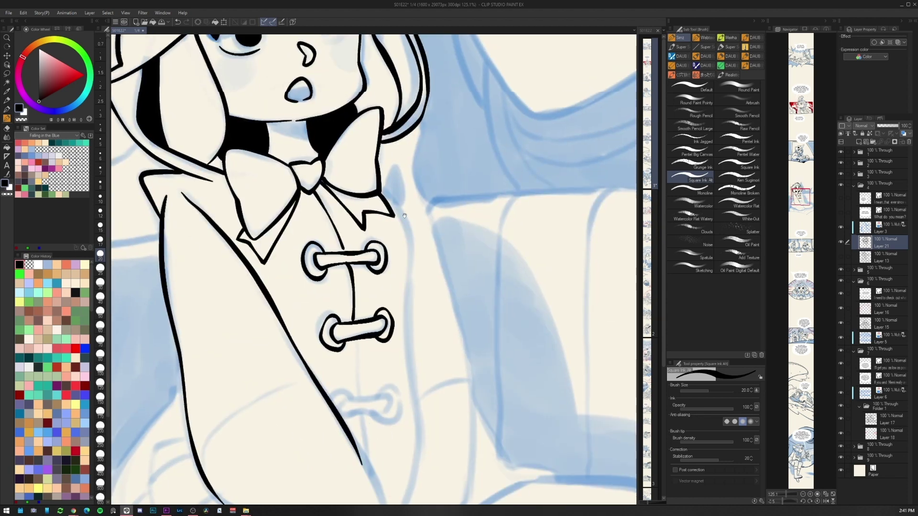
{"action": "mouse_move", "coordinate": [380, 234]}
{"action": "left_mouse_down"}
{"action": "mouse_move", "coordinate": [404, 333]}
{"action": "mouse_move", "coordinate": [414, 492]}
{"action": "left_mouse_up"}
{"action": "left_click_drag", "start_coordinate": [409, 171], "coordinate": [464, 464]}
{"action": "mouse_move", "coordinate": [415, 442]}
{"action": "left_mouse_down"}
{"action": "mouse_move", "coordinate": [461, 422]}
{"action": "mouse_move", "coordinate": [504, 290]}
{"action": "left_mouse_up"}
{"action": "left_click_drag", "start_coordinate": [239, 372], "coordinate": [350, 284]}
{"action": "mouse_move", "coordinate": [311, 286]}
{"action": "left_mouse_down"}
{"action": "mouse_move", "coordinate": [263, 289]}
{"action": "mouse_move", "coordinate": [299, 294]}
{"action": "mouse_move", "coordinate": [269, 303]}
{"action": "left_mouse_up"}
{"action": "mouse_move", "coordinate": [254, 292]}
{"action": "left_mouse_down"}
{"action": "mouse_move", "coordinate": [219, 422]}
{"action": "mouse_move", "coordinate": [271, 447]}
{"action": "left_mouse_up"}
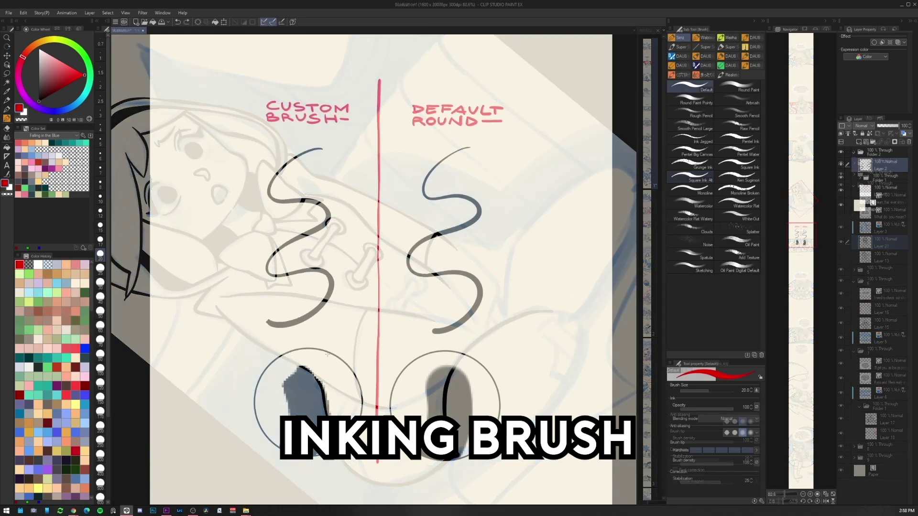
Draw a red arrow towards the close-up of the custom brush stroke
{"action": "left_click_drag", "start_coordinate": [343, 325], "coordinate": [323, 360]}
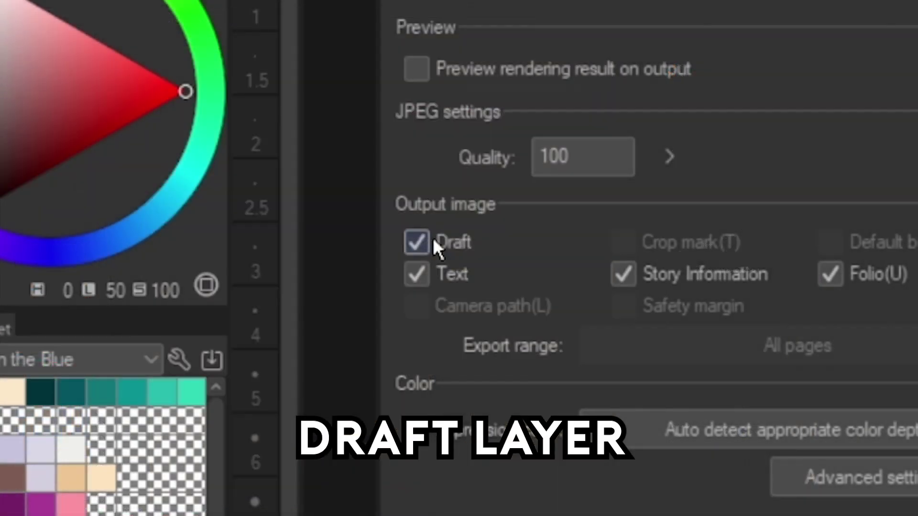
Toggle the Draft output option in the JPEG export settings
{"action": "left_click", "coordinate": [436, 239]}
{"action": "left_click", "coordinate": [440, 242]}
{"action": "left_click", "coordinate": [440, 242]}
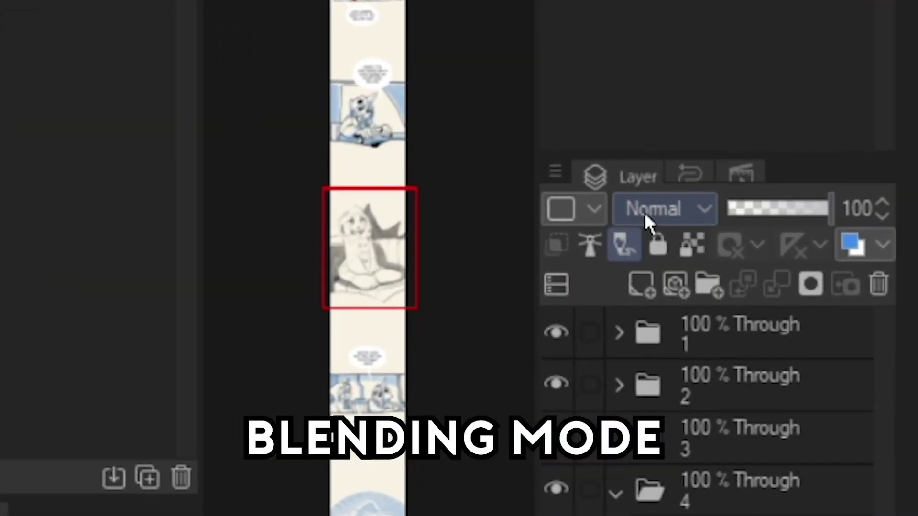
Set the draft sketch layer's blending mode to Multiply
{"action": "left_click", "coordinate": [645, 212]}
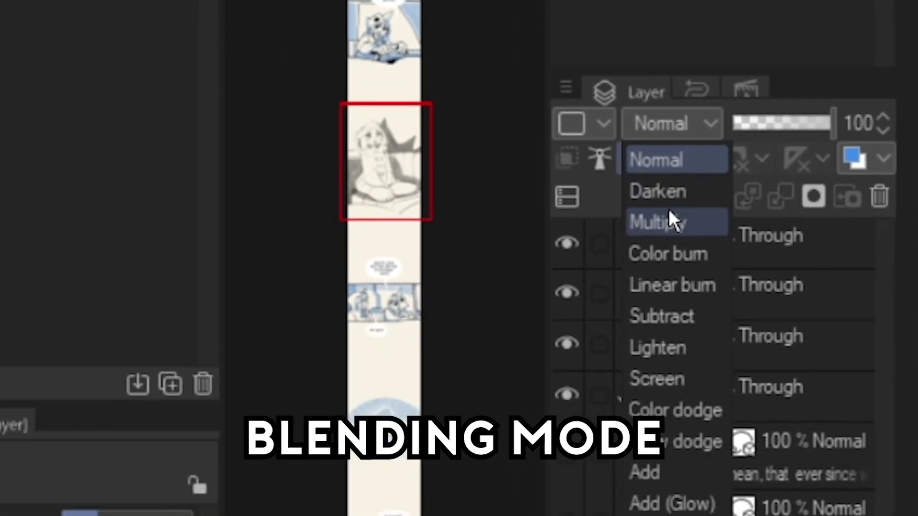
{"action": "left_click", "coordinate": [622, 310]}
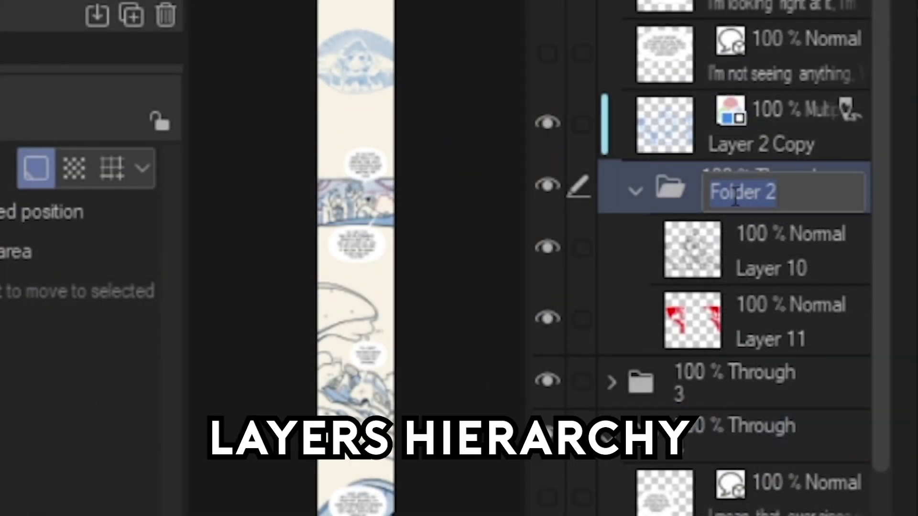
Rename Folder 2 as Ink, Layer 10 as 1 and Layer 11 as 2
{"action": "key", "text": "BackSpace"}
{"action": "type", "text": "Ink"}
{"action": "key", "text": "Return"}
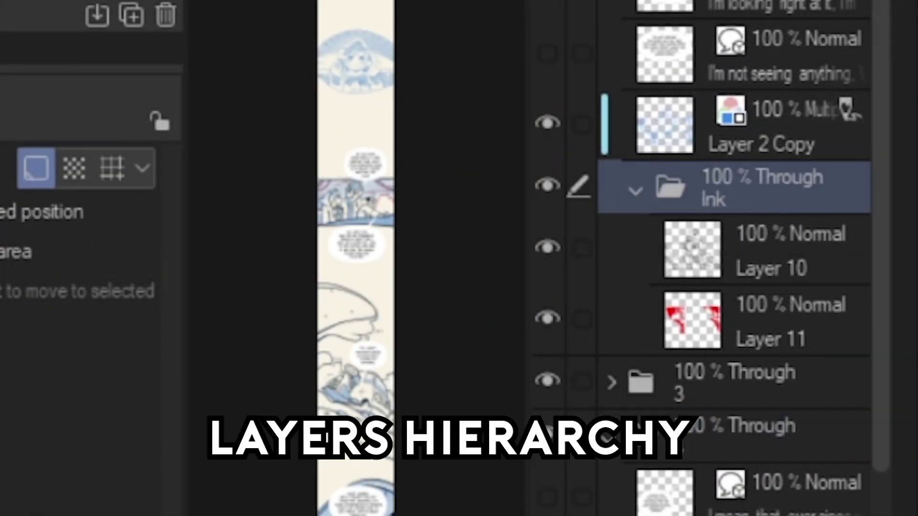
{"action": "double_click", "coordinate": [779, 266]}
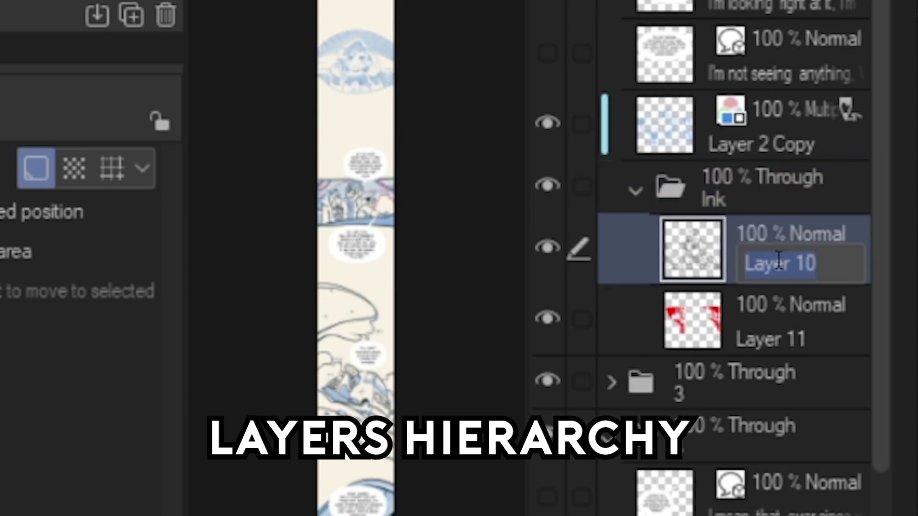
{"action": "type", "text": "1"}
{"action": "double_click", "coordinate": [784, 341]}
{"action": "type", "text": "2"}
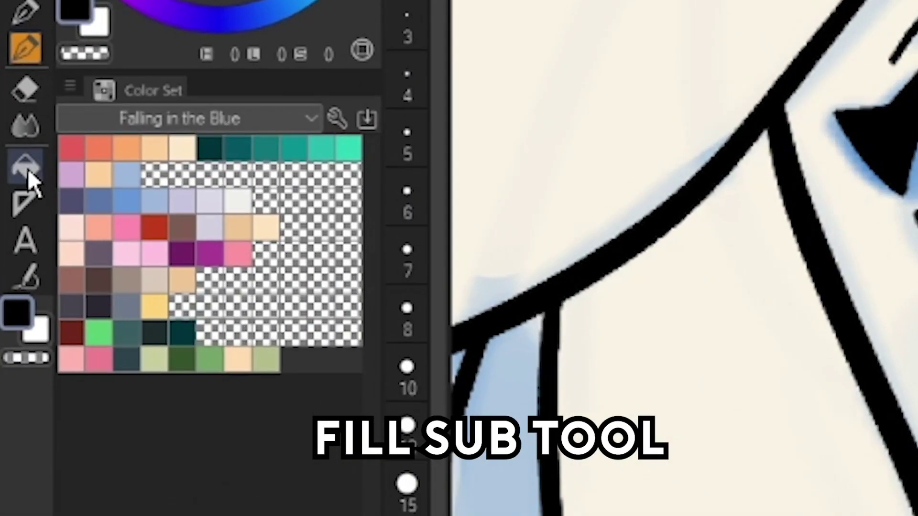
Activate the Fill tool
{"action": "left_click", "coordinate": [17, 158]}
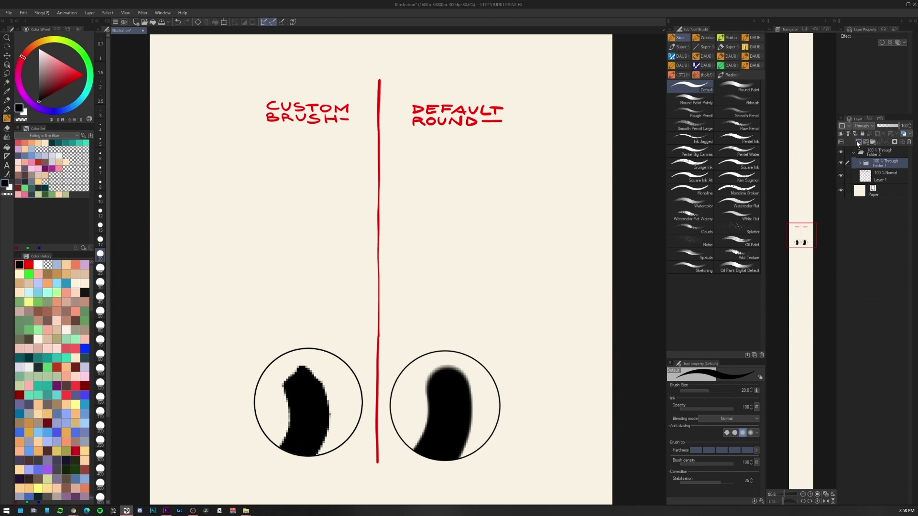
On a new layer, paint wavy black strokes with Square Ink Alt under "Custom Brush" and with the Default brush under "Default Round"
{"action": "left_click", "coordinate": [858, 142]}
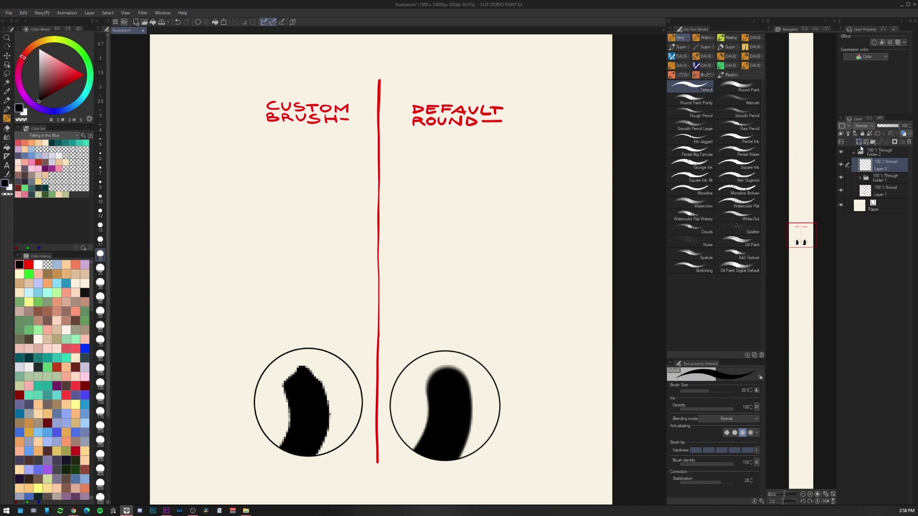
{"action": "left_click", "coordinate": [701, 180]}
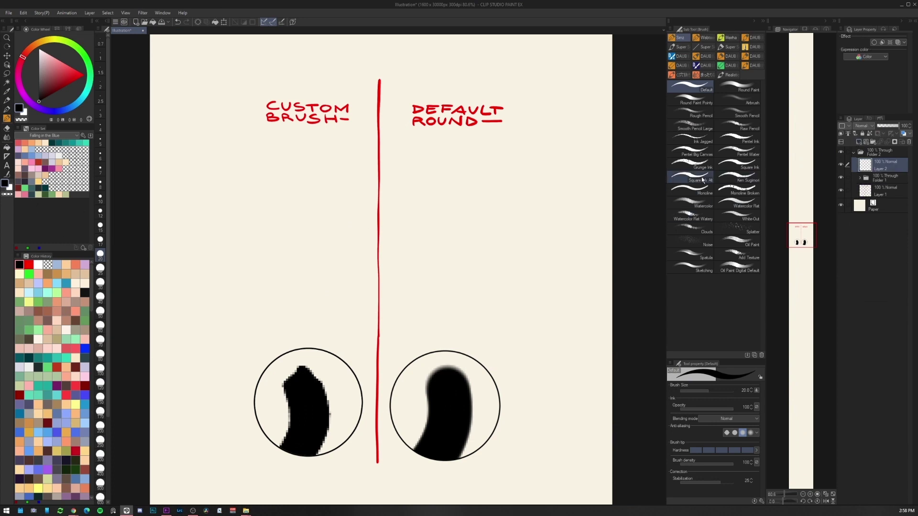
{"action": "mouse_move", "coordinate": [316, 152]}
{"action": "left_mouse_down"}
{"action": "mouse_move", "coordinate": [280, 199]}
{"action": "mouse_move", "coordinate": [282, 246]}
{"action": "mouse_move", "coordinate": [325, 306]}
{"action": "mouse_move", "coordinate": [267, 321]}
{"action": "left_mouse_up"}
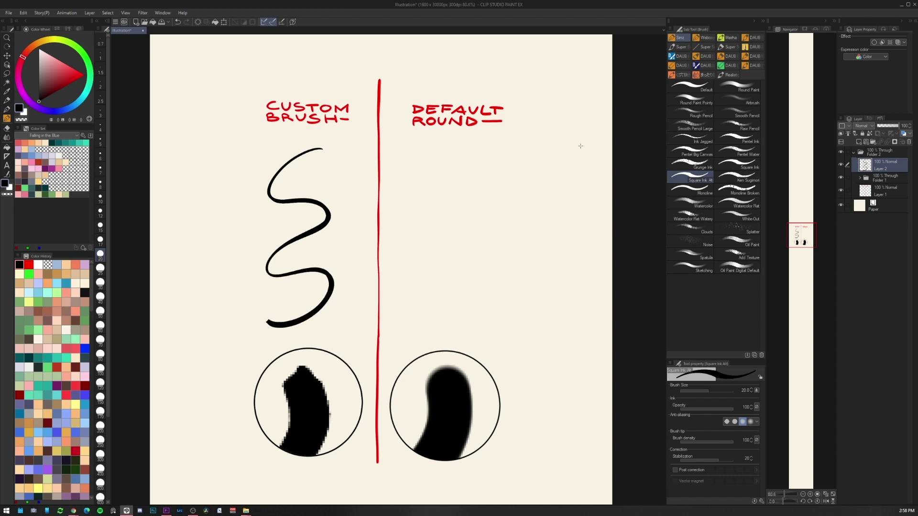
{"action": "left_click", "coordinate": [694, 88]}
{"action": "mouse_move", "coordinate": [442, 160]}
{"action": "left_mouse_down"}
{"action": "mouse_move", "coordinate": [444, 203]}
{"action": "mouse_move", "coordinate": [410, 263]}
{"action": "mouse_move", "coordinate": [471, 313]}
{"action": "mouse_move", "coordinate": [434, 331]}
{"action": "left_mouse_up"}
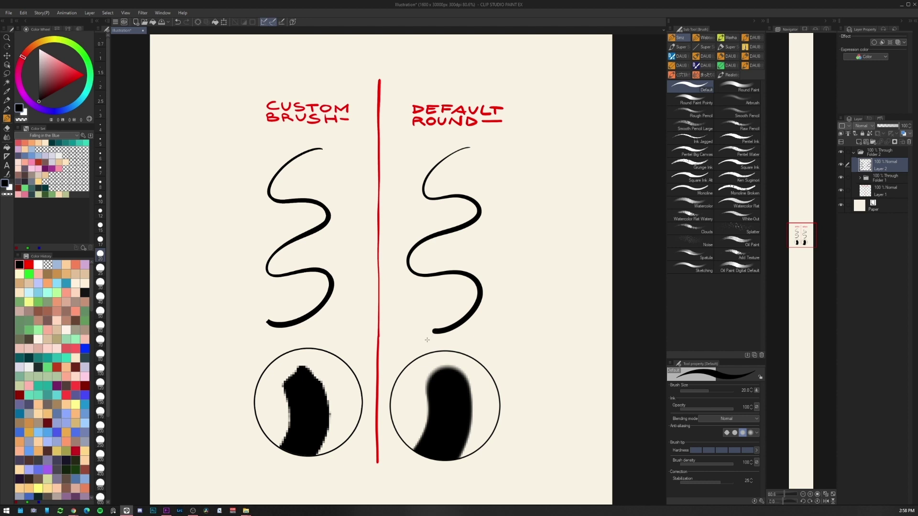
Switch the drawing color to pure red, circle the "Custom Brush" label and undo the circle
{"action": "left_click", "coordinate": [72, 76]}
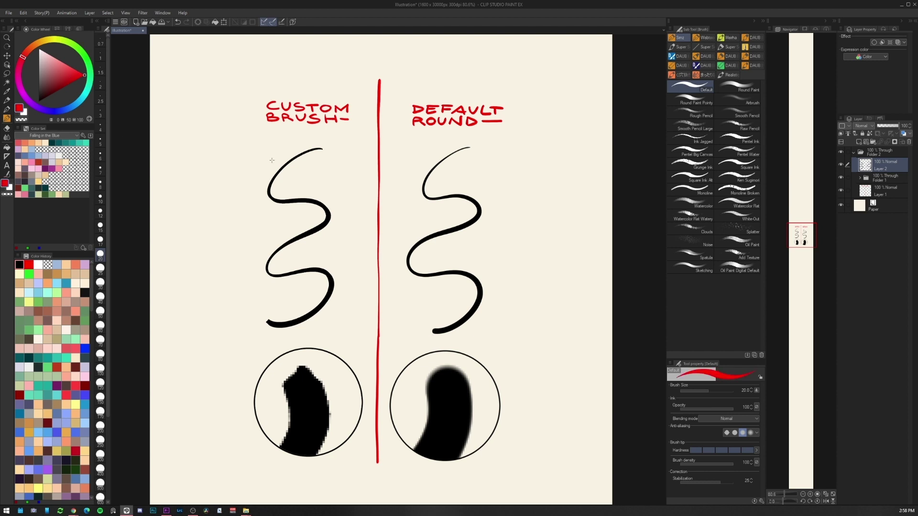
{"action": "mouse_move", "coordinate": [294, 75]}
{"action": "left_mouse_down"}
{"action": "mouse_move", "coordinate": [260, 136]}
{"action": "mouse_move", "coordinate": [299, 73]}
{"action": "mouse_move", "coordinate": [256, 108]}
{"action": "left_mouse_up"}
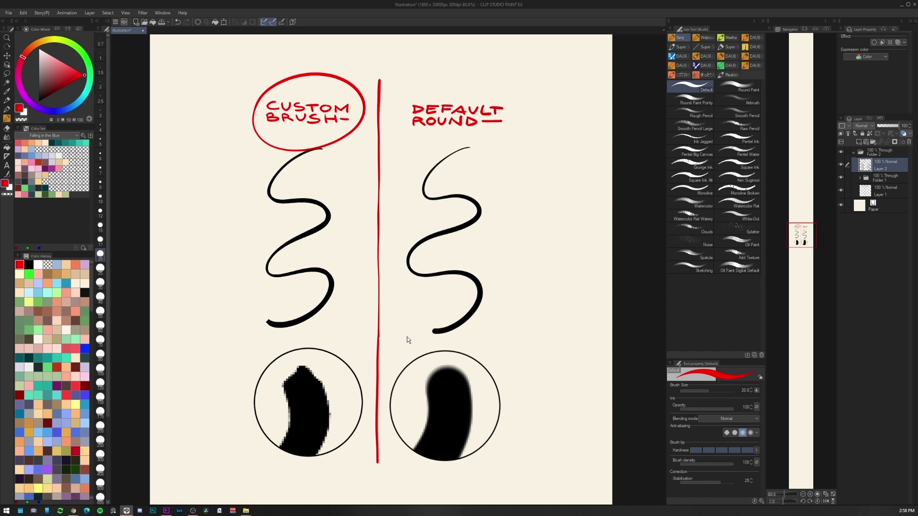
{"action": "key", "text": "ctrl+z"}
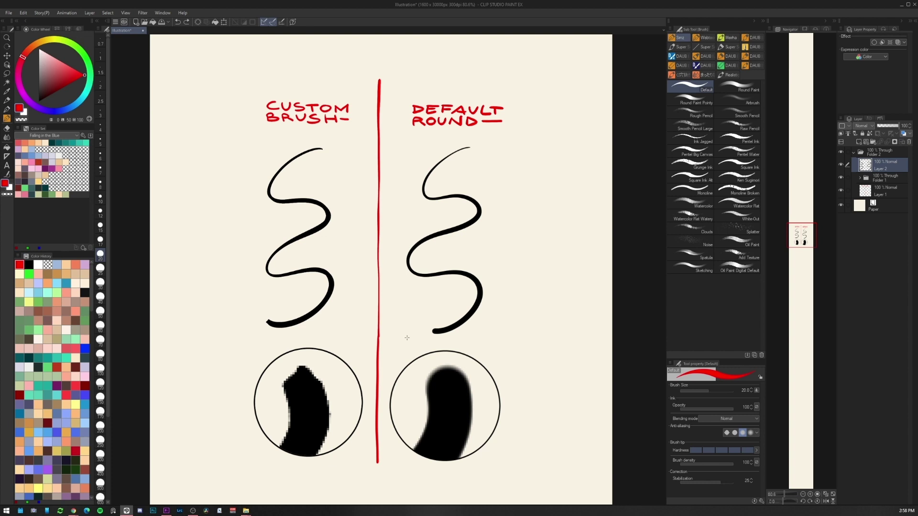
Draw a red arrow to the enlarged custom brush tip and a red X on the enlarged default round tip
{"action": "mouse_move", "coordinate": [344, 324]}
{"action": "left_mouse_down"}
{"action": "mouse_move", "coordinate": [319, 368]}
{"action": "mouse_move", "coordinate": [330, 365]}
{"action": "left_mouse_up"}
{"action": "mouse_move", "coordinate": [469, 347]}
{"action": "left_mouse_down"}
{"action": "mouse_move", "coordinate": [478, 370]}
{"action": "mouse_move", "coordinate": [487, 353]}
{"action": "left_mouse_up"}
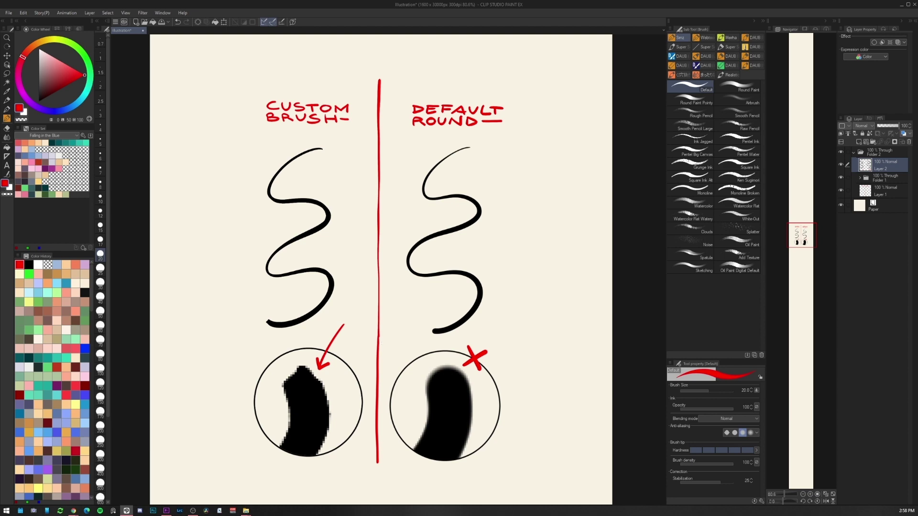
{"action": "key", "text": "alt+Tab"}
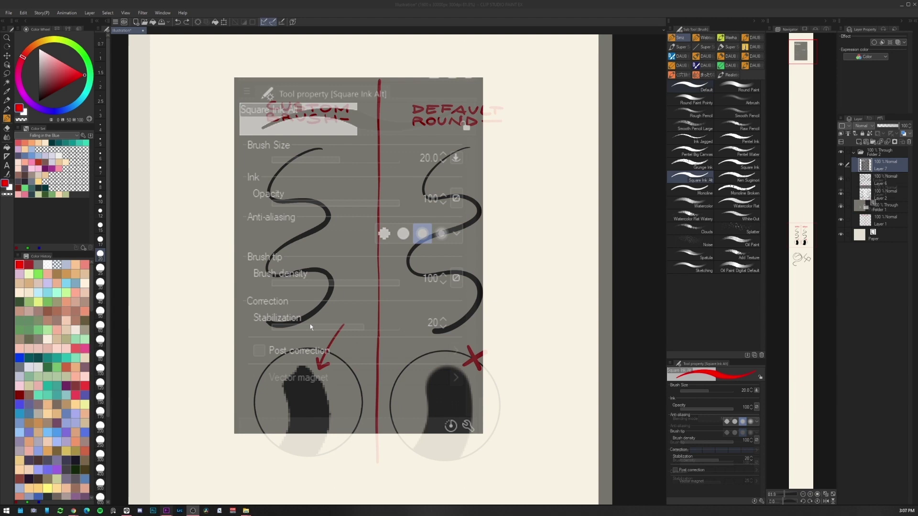
Draw long looping black sample strokes on the empty canvas area with the Square Ink Alt brush
{"action": "mouse_move", "coordinate": [353, 278]}
{"action": "left_mouse_down"}
{"action": "mouse_move", "coordinate": [230, 336]}
{"action": "mouse_move", "coordinate": [471, 316]}
{"action": "left_mouse_up"}
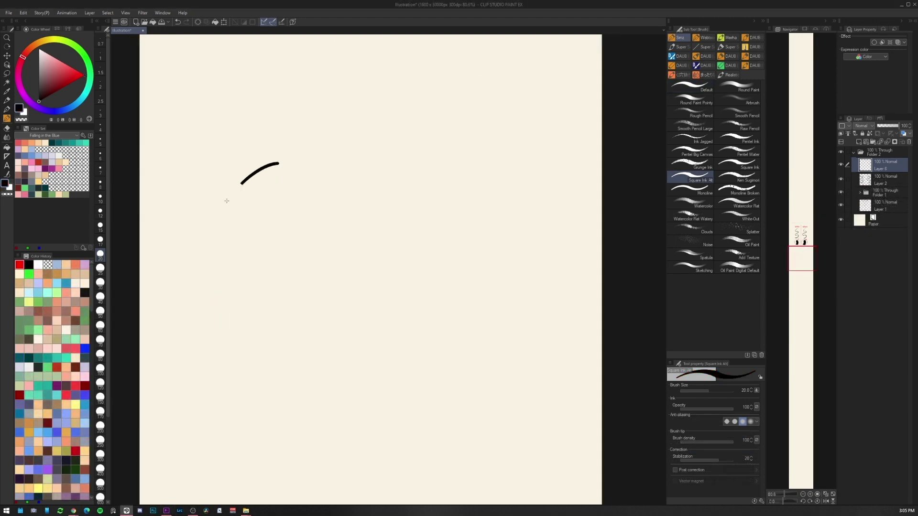
{"action": "mouse_move", "coordinate": [227, 201]}
{"action": "left_mouse_down"}
{"action": "mouse_move", "coordinate": [268, 299]}
{"action": "mouse_move", "coordinate": [371, 205]}
{"action": "mouse_move", "coordinate": [248, 203]}
{"action": "mouse_move", "coordinate": [311, 211]}
{"action": "mouse_move", "coordinate": [354, 311]}
{"action": "mouse_move", "coordinate": [250, 405]}
{"action": "mouse_move", "coordinate": [285, 404]}
{"action": "left_mouse_up"}
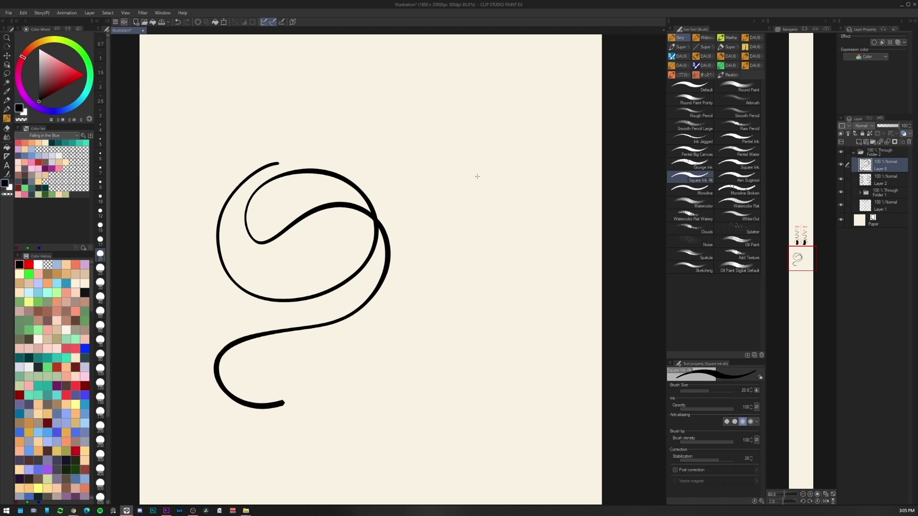
{"action": "mouse_move", "coordinate": [477, 176]}
{"action": "left_mouse_down"}
{"action": "mouse_move", "coordinate": [420, 250]}
{"action": "mouse_move", "coordinate": [502, 307]}
{"action": "mouse_move", "coordinate": [549, 273]}
{"action": "mouse_move", "coordinate": [535, 258]}
{"action": "mouse_move", "coordinate": [466, 297]}
{"action": "mouse_move", "coordinate": [432, 339]}
{"action": "left_mouse_up"}
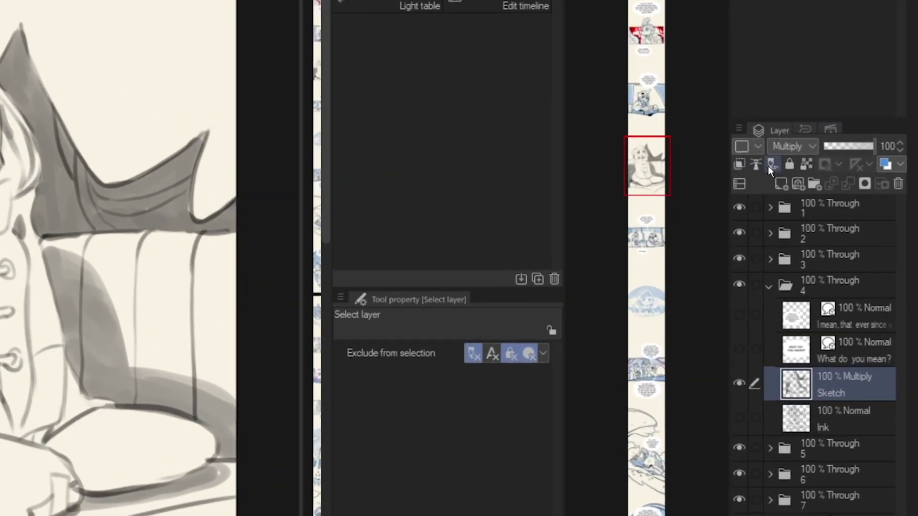
Set the Sketch layer as a draft layer
{"action": "left_click", "coordinate": [823, 200]}
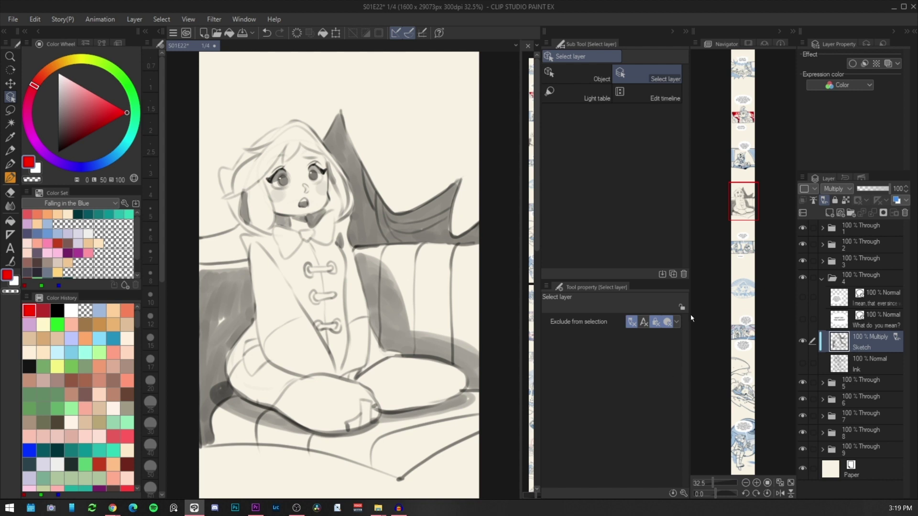
Try moving the Sketch layer slightly up and to the right on the canvas, and undo the move
{"action": "key", "text": "k"}
{"action": "left_click_drag", "start_coordinate": [355, 321], "coordinate": [359, 312]}
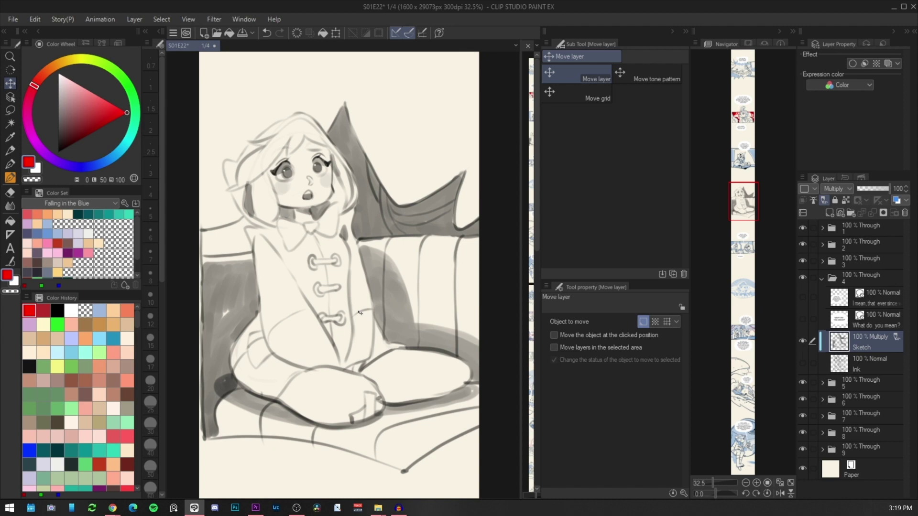
{"action": "key", "text": "ctrl+z"}
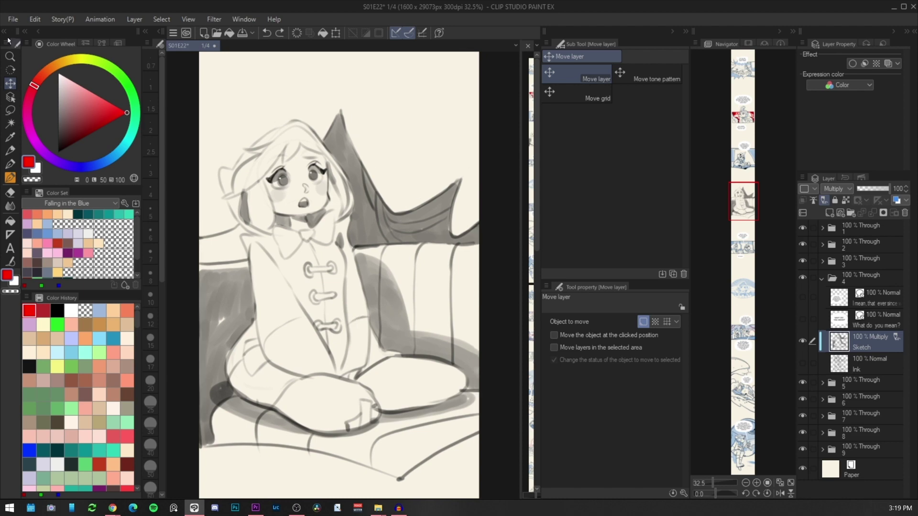
Start a single-layer JPEG export of the comic page, saving it as S01E22.jpg
{"action": "left_click", "coordinate": [12, 19]}
{"action": "mouse_move", "coordinate": [119, 161]}
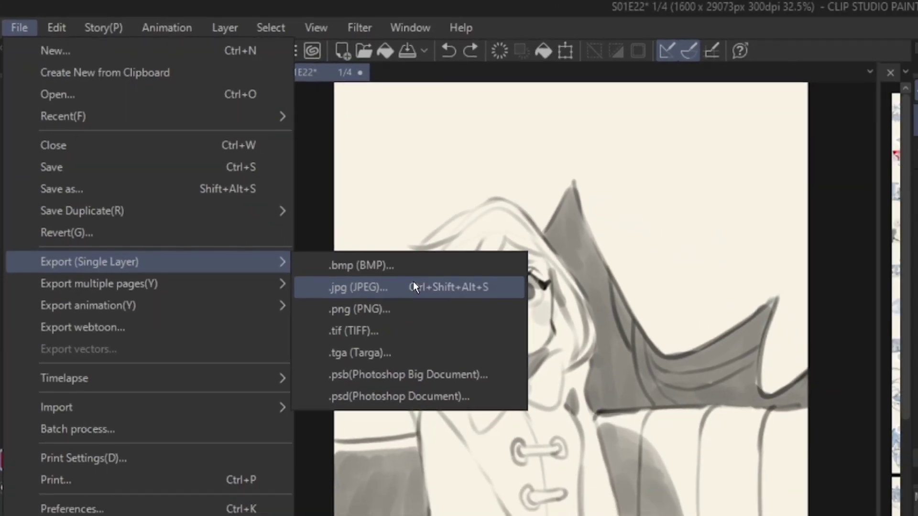
{"action": "left_click", "coordinate": [457, 365]}
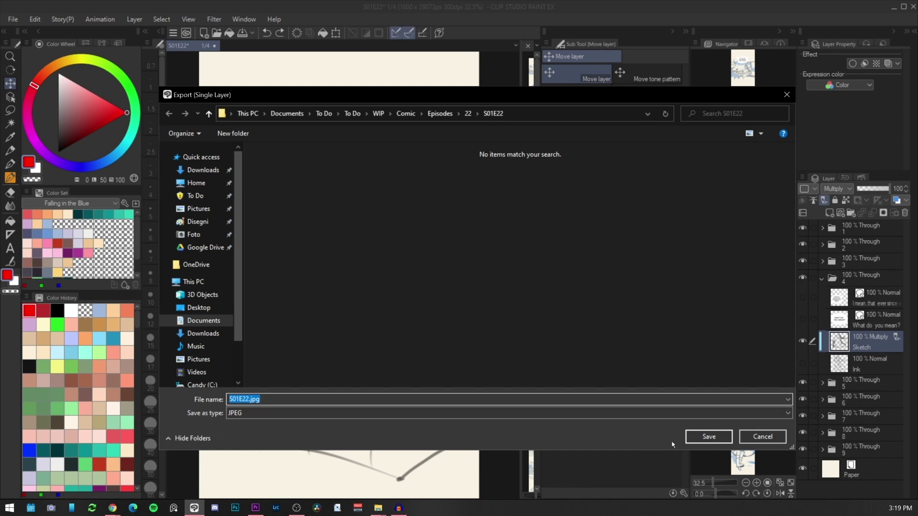
{"action": "left_click", "coordinate": [709, 437]}
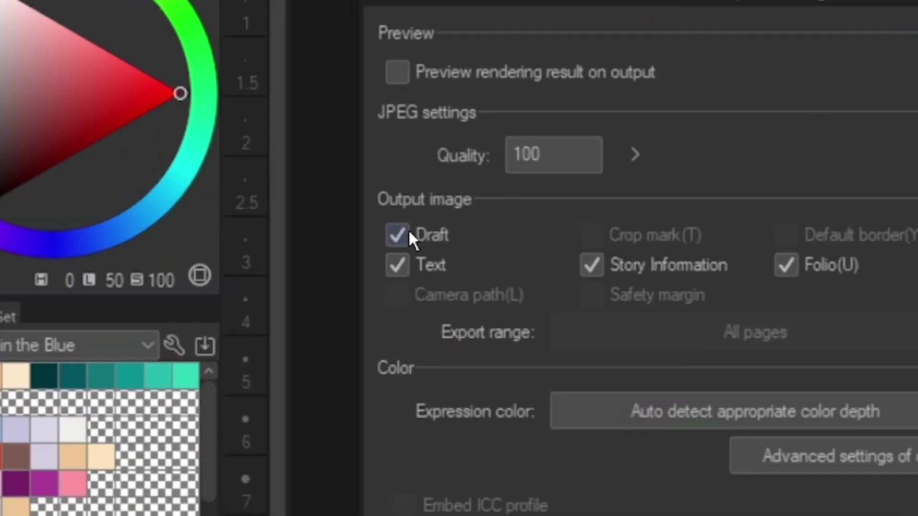
Switch the Draft output option off and back on in the JPEG export settings, and accept them
{"action": "left_click", "coordinate": [212, 163]}
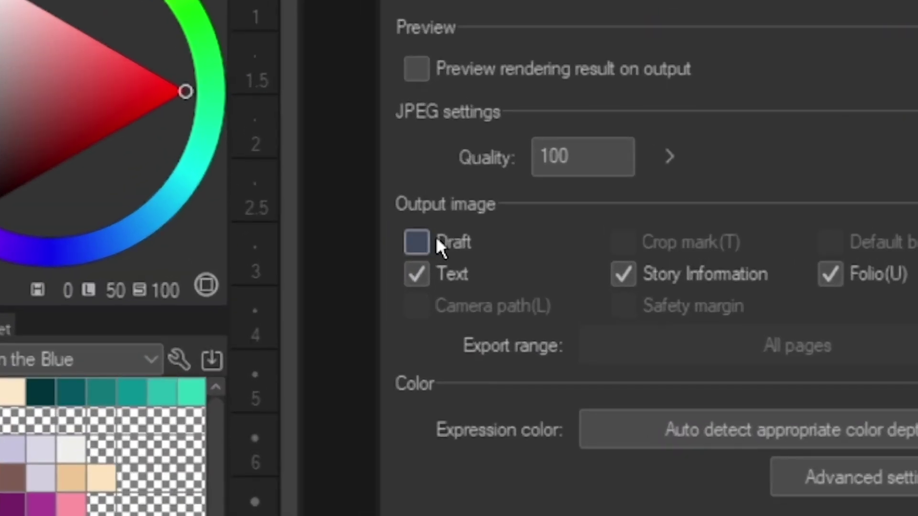
{"action": "left_click", "coordinate": [441, 241]}
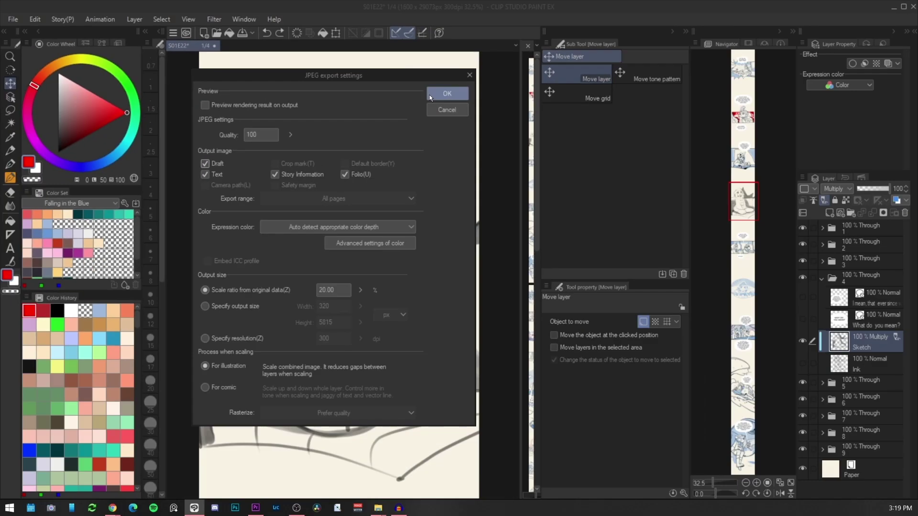
{"action": "left_click", "coordinate": [430, 97]}
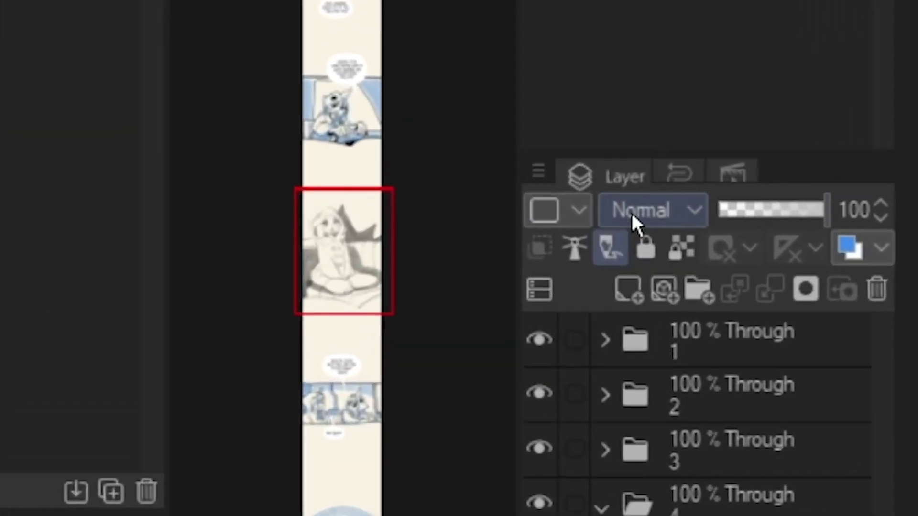
Set the Sketch layer's blending mode to Multiply and show the Ink layer beneath it
{"action": "left_click", "coordinate": [831, 189]}
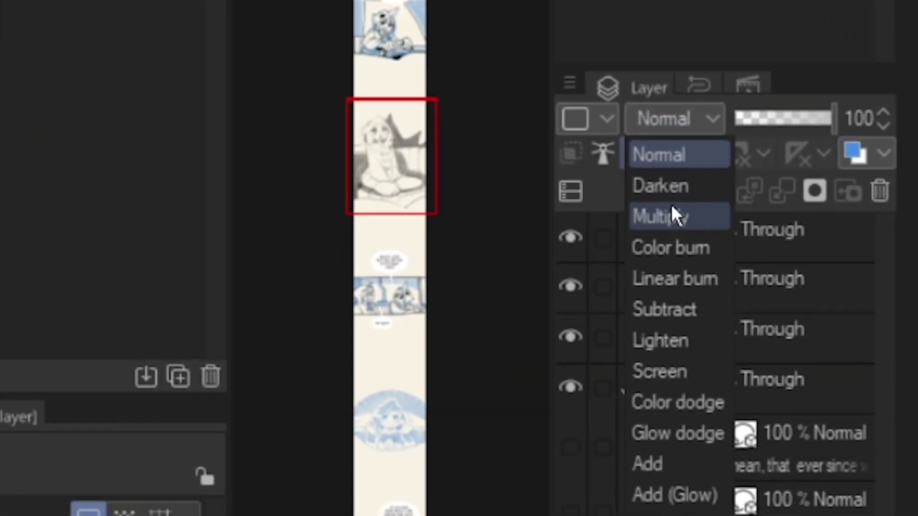
{"action": "left_click", "coordinate": [620, 303]}
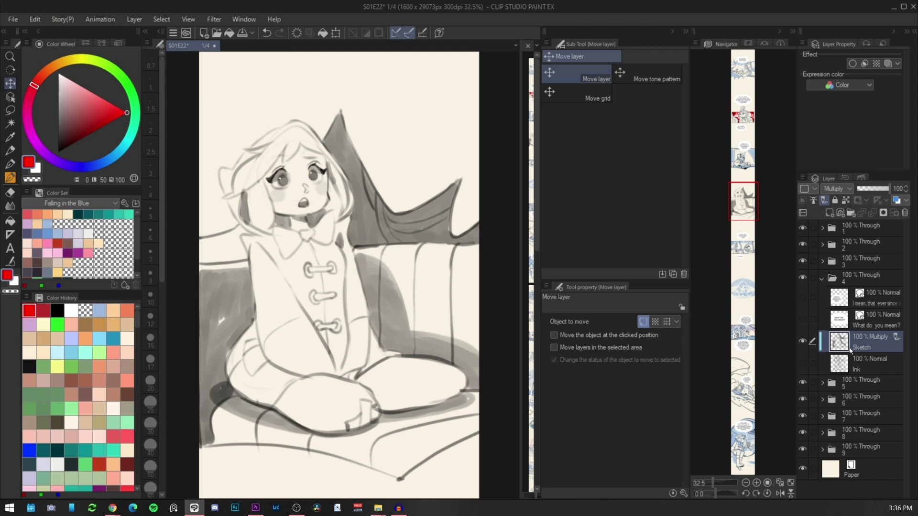
{"action": "left_click", "coordinate": [803, 364]}
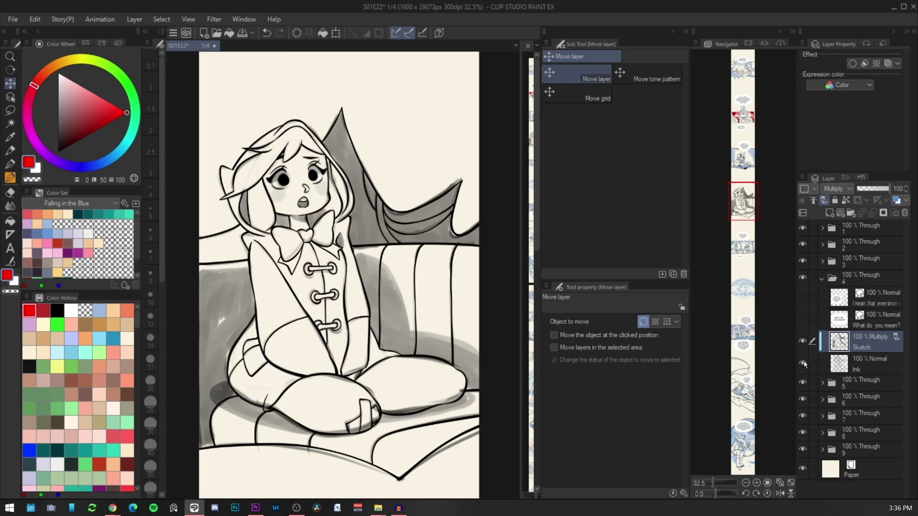
Toggle the visibility of the Sketch layer and the Ink layer to compare the lineart with and without each
{"action": "left_click", "coordinate": [803, 341]}
{"action": "left_click", "coordinate": [803, 341]}
{"action": "left_click", "coordinate": [803, 342]}
{"action": "left_click", "coordinate": [803, 341]}
{"action": "left_click", "coordinate": [803, 341]}
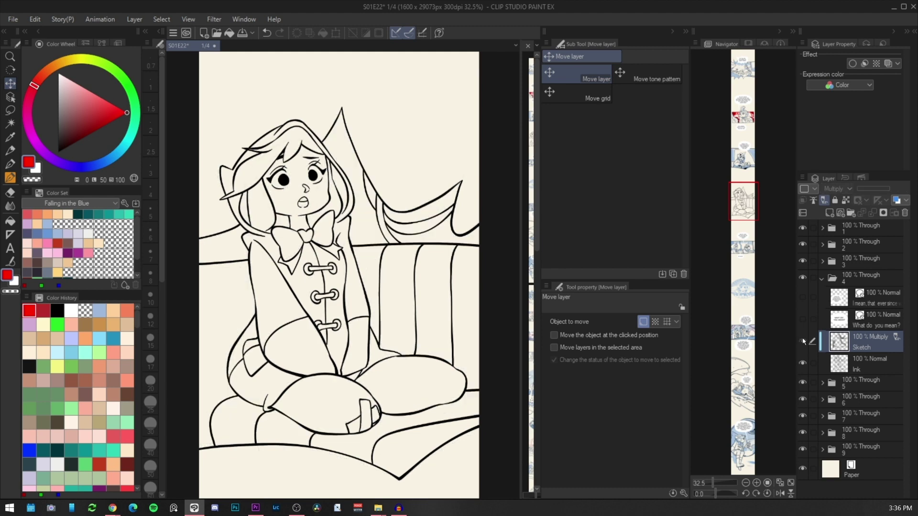
{"action": "left_click", "coordinate": [803, 341]}
{"action": "left_click", "coordinate": [803, 342]}
{"action": "left_click", "coordinate": [803, 341]}
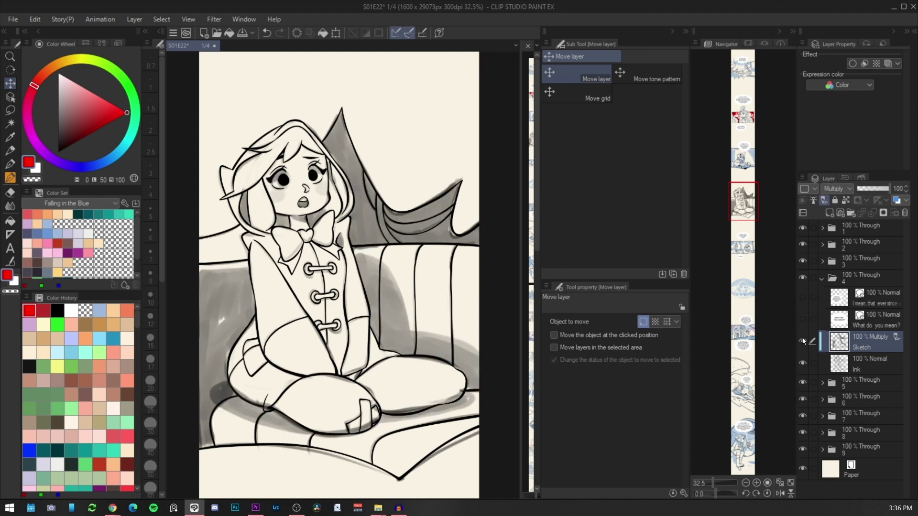
{"action": "left_click", "coordinate": [803, 363]}
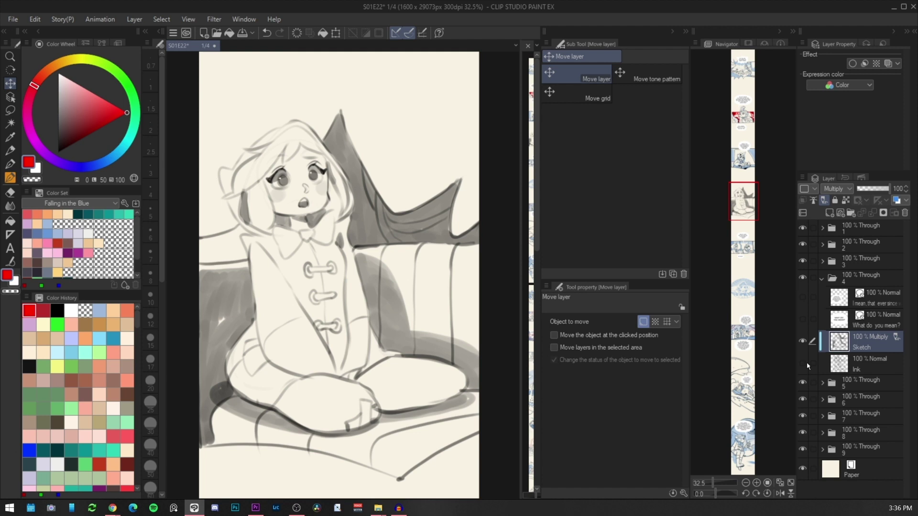
{"action": "left_click", "coordinate": [804, 363]}
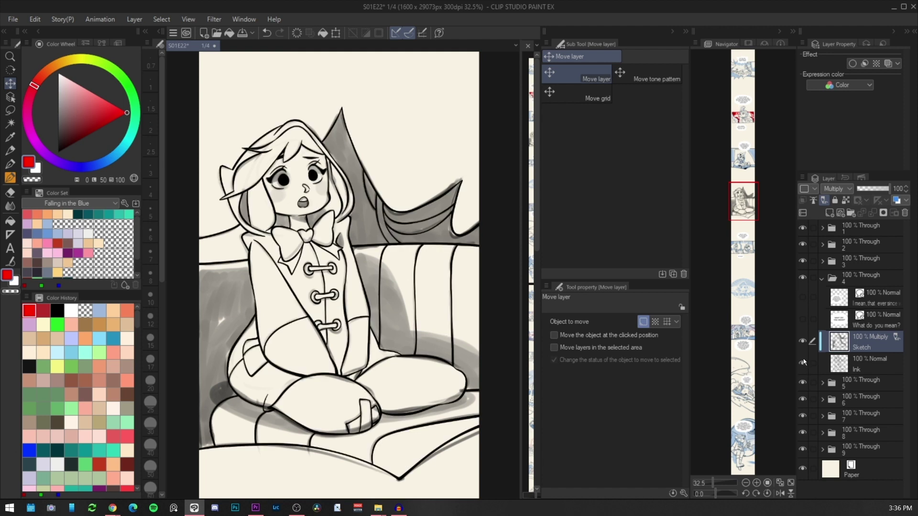
{"action": "key", "text": "alt+Tab"}
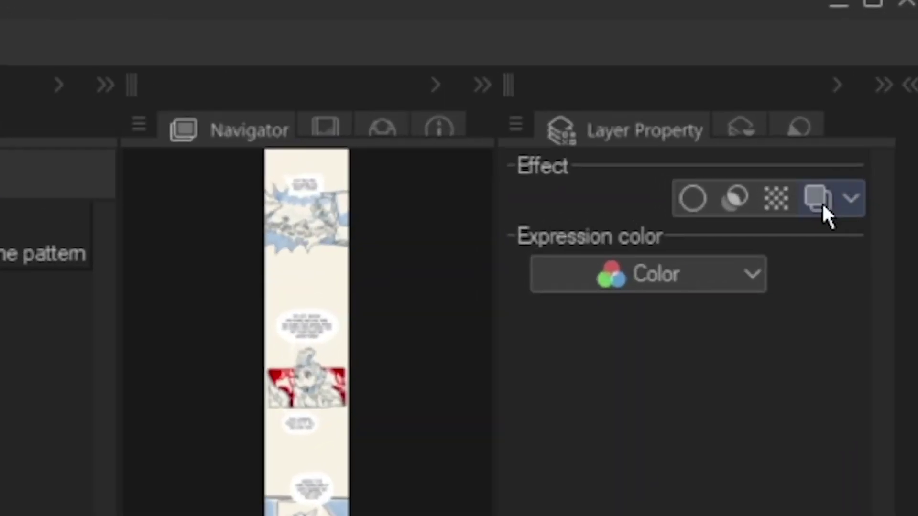
Turn on the blue Layer color effect for the Sketch layer and check it by toggling the Ink layer's visibility
{"action": "left_click", "coordinate": [817, 202]}
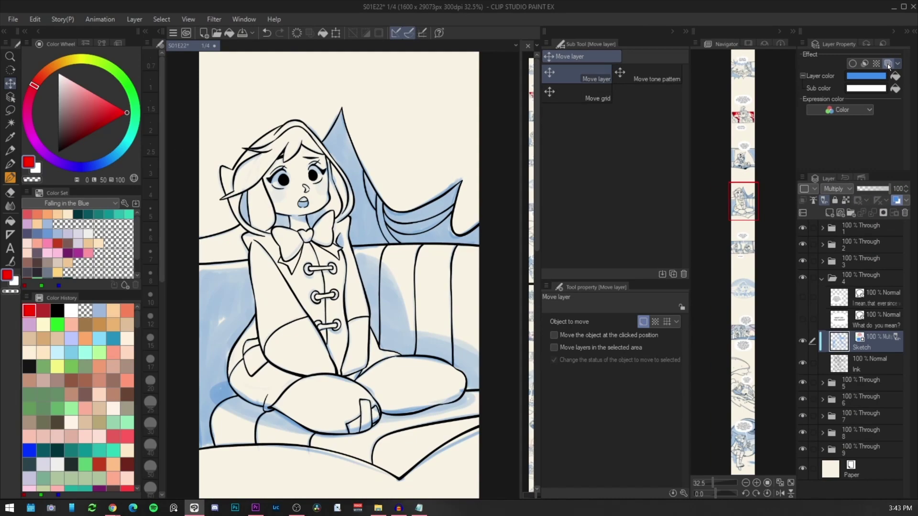
{"action": "left_click", "coordinate": [802, 365]}
{"action": "left_click", "coordinate": [802, 366]}
{"action": "left_click", "coordinate": [803, 365]}
{"action": "left_click", "coordinate": [802, 365]}
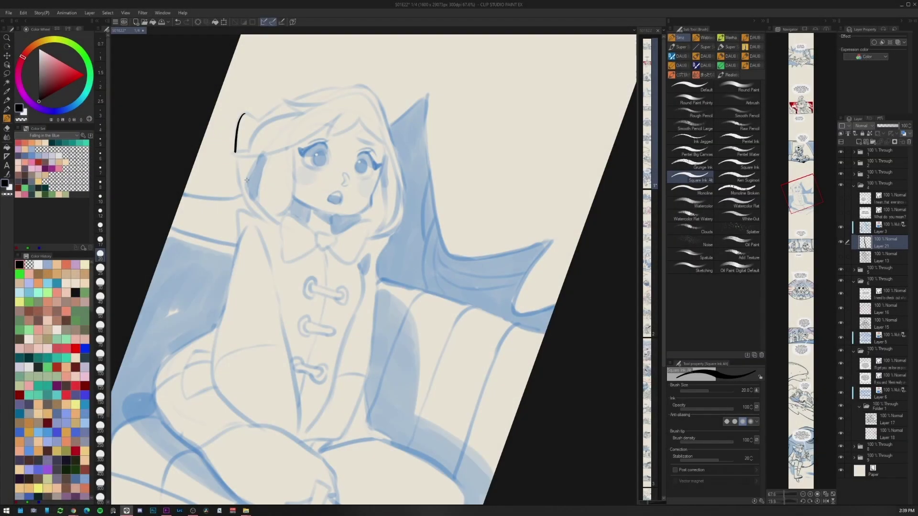
Ink the girl's hair outline and bangs in black over the blue sketch with the Square Ink Alt brush
{"action": "mouse_move", "coordinate": [284, 96]}
{"action": "left_mouse_down"}
{"action": "mouse_move", "coordinate": [333, 102]}
{"action": "mouse_move", "coordinate": [216, 229]}
{"action": "left_mouse_up"}
{"action": "mouse_move", "coordinate": [183, 275]}
{"action": "left_mouse_down"}
{"action": "mouse_move", "coordinate": [206, 235]}
{"action": "mouse_move", "coordinate": [205, 202]}
{"action": "left_mouse_up"}
{"action": "mouse_move", "coordinate": [177, 316]}
{"action": "left_mouse_down"}
{"action": "mouse_move", "coordinate": [234, 194]}
{"action": "mouse_move", "coordinate": [276, 143]}
{"action": "left_mouse_up"}
{"action": "mouse_move", "coordinate": [251, 197]}
{"action": "left_mouse_down"}
{"action": "mouse_move", "coordinate": [278, 297]}
{"action": "mouse_move", "coordinate": [290, 164]}
{"action": "left_mouse_up"}
{"action": "mouse_move", "coordinate": [288, 126]}
{"action": "left_mouse_down"}
{"action": "mouse_move", "coordinate": [284, 159]}
{"action": "mouse_move", "coordinate": [335, 182]}
{"action": "left_mouse_up"}
Ink the girl's eyes with solid black pupils, the eyebrow and the nose
{"action": "left_click_drag", "start_coordinate": [497, 64], "coordinate": [388, 96]}
{"action": "mouse_move", "coordinate": [349, 138]}
{"action": "left_mouse_down"}
{"action": "mouse_move", "coordinate": [361, 138]}
{"action": "mouse_move", "coordinate": [363, 165]}
{"action": "left_mouse_up"}
{"action": "mouse_move", "coordinate": [351, 146]}
{"action": "left_mouse_down"}
{"action": "mouse_move", "coordinate": [392, 134]}
{"action": "mouse_move", "coordinate": [412, 147]}
{"action": "left_mouse_up"}
{"action": "left_click_drag", "start_coordinate": [344, 141], "coordinate": [397, 120]}
{"action": "left_click_drag", "start_coordinate": [318, 111], "coordinate": [372, 94]}
{"action": "left_click_drag", "start_coordinate": [430, 164], "coordinate": [445, 191]}
{"action": "left_click_drag", "start_coordinate": [388, 202], "coordinate": [390, 237]}
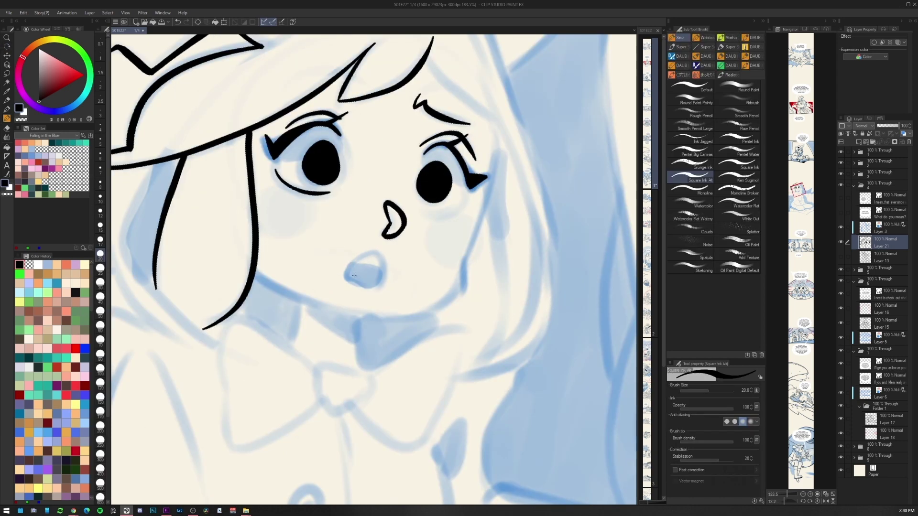
Ink the girl's open mouth, the face contour down to the chin, and the two neck lines
{"action": "left_click_drag", "start_coordinate": [365, 283], "coordinate": [356, 282]}
{"action": "left_click_drag", "start_coordinate": [321, 164], "coordinate": [325, 253]}
{"action": "left_click_drag", "start_coordinate": [323, 316], "coordinate": [428, 311]}
{"action": "mouse_move", "coordinate": [357, 84]}
{"action": "left_mouse_down"}
{"action": "mouse_move", "coordinate": [418, 187]}
{"action": "mouse_move", "coordinate": [387, 318]}
{"action": "left_mouse_up"}
{"action": "left_click_drag", "start_coordinate": [301, 307], "coordinate": [295, 342]}
{"action": "left_click_drag", "start_coordinate": [385, 284], "coordinate": [389, 334]}
Ink the bow tie with its knot and tails, and the outer hair strands on the left side
{"action": "left_click_drag", "start_coordinate": [343, 338], "coordinate": [350, 380]}
{"action": "mouse_move", "coordinate": [394, 344]}
{"action": "left_mouse_down"}
{"action": "mouse_move", "coordinate": [457, 415]}
{"action": "mouse_move", "coordinate": [385, 375]}
{"action": "left_mouse_up"}
{"action": "left_click_drag", "start_coordinate": [362, 267], "coordinate": [273, 351]}
{"action": "left_click_drag", "start_coordinate": [397, 262], "coordinate": [481, 347]}
{"action": "left_click_drag", "start_coordinate": [384, 271], "coordinate": [390, 304]}
{"action": "left_click_drag", "start_coordinate": [237, 210], "coordinate": [298, 337]}
{"action": "left_click_drag", "start_coordinate": [210, 218], "coordinate": [284, 340]}
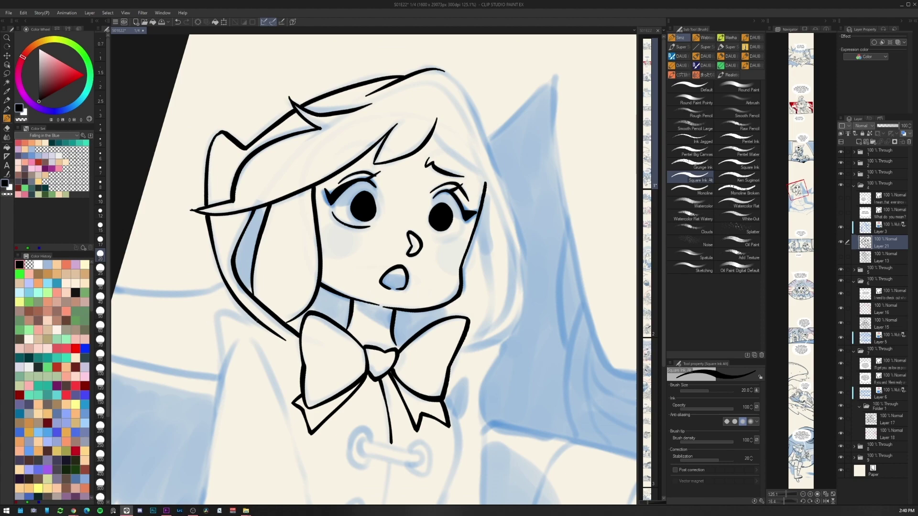
Ink the shoulder and sleeve lines and close the hair outline around the right side of the face
{"action": "left_click_drag", "start_coordinate": [328, 129], "coordinate": [295, 168]}
{"action": "mouse_move", "coordinate": [306, 148]}
{"action": "left_mouse_down"}
{"action": "mouse_move", "coordinate": [272, 460]}
{"action": "mouse_move", "coordinate": [415, 463]}
{"action": "left_mouse_up"}
{"action": "left_click_drag", "start_coordinate": [383, 191], "coordinate": [248, 399]}
{"action": "left_click_drag", "start_coordinate": [323, 110], "coordinate": [398, 358]}
{"action": "left_click_drag", "start_coordinate": [398, 100], "coordinate": [397, 367]}
{"action": "left_click_drag", "start_coordinate": [362, 85], "coordinate": [399, 100]}
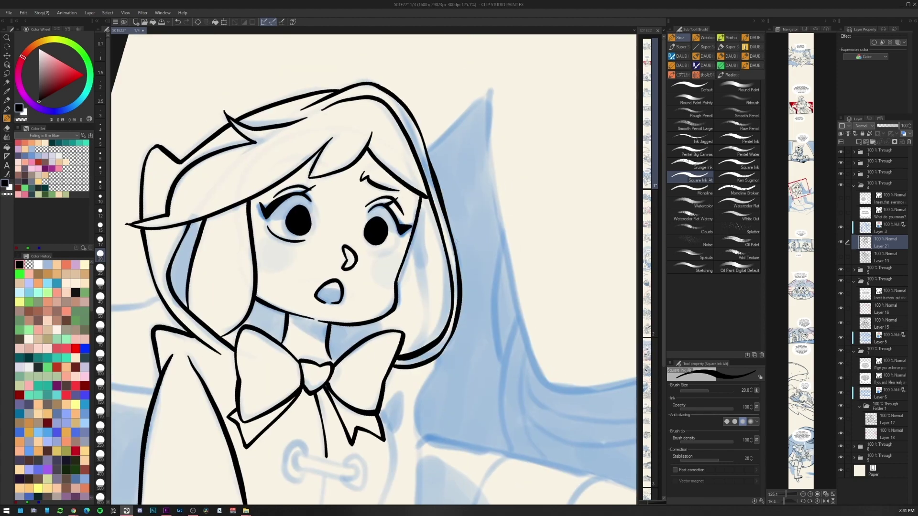
Fill the two hair areas on either side of the neck with black
{"action": "key", "text": "g"}
{"action": "left_click", "coordinate": [352, 335]}
{"action": "left_click", "coordinate": [268, 320]}
{"action": "key", "text": "p"}
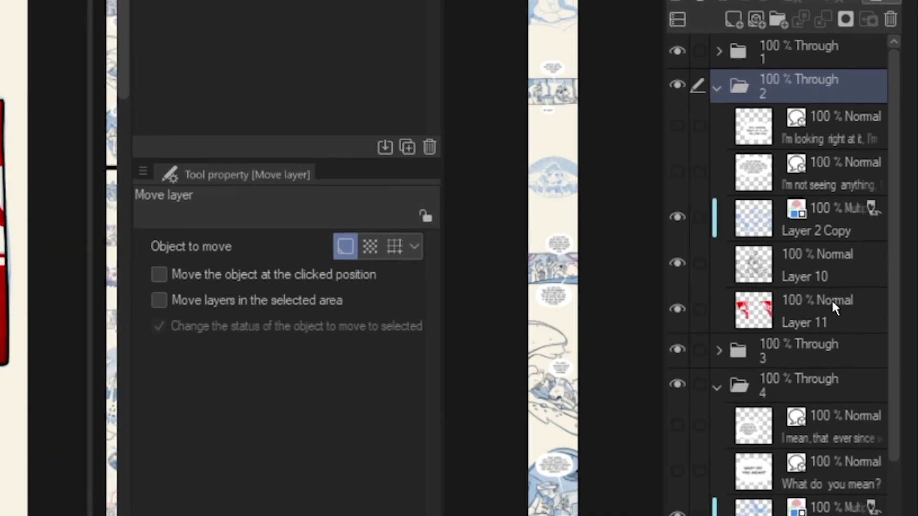
Group Layer 10 and Layer 11 of folder 2 into a new folder named Ink
{"action": "left_click", "coordinate": [876, 351]}
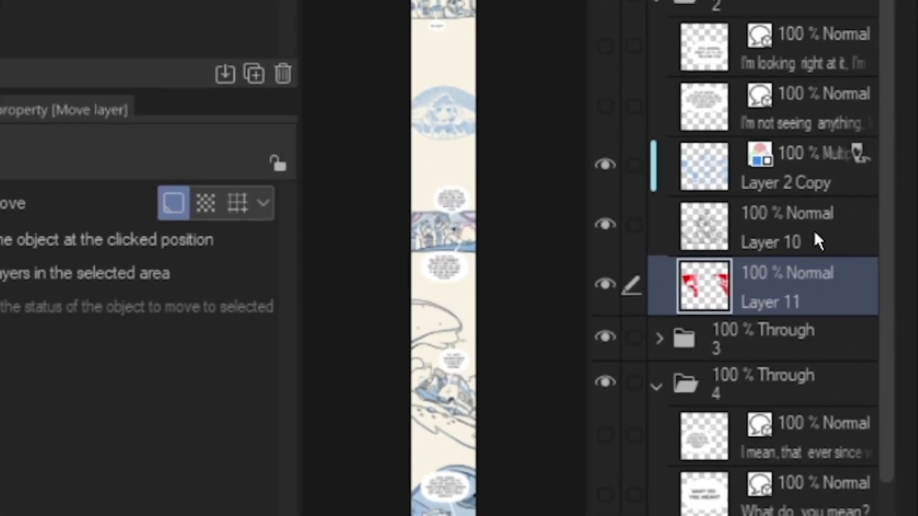
{"action": "left_click", "coordinate": [878, 331], "text": "shift"}
{"action": "key", "text": "ctrl+g"}
{"action": "double_click", "coordinate": [731, 200]}
{"action": "type", "text": "Ink"}
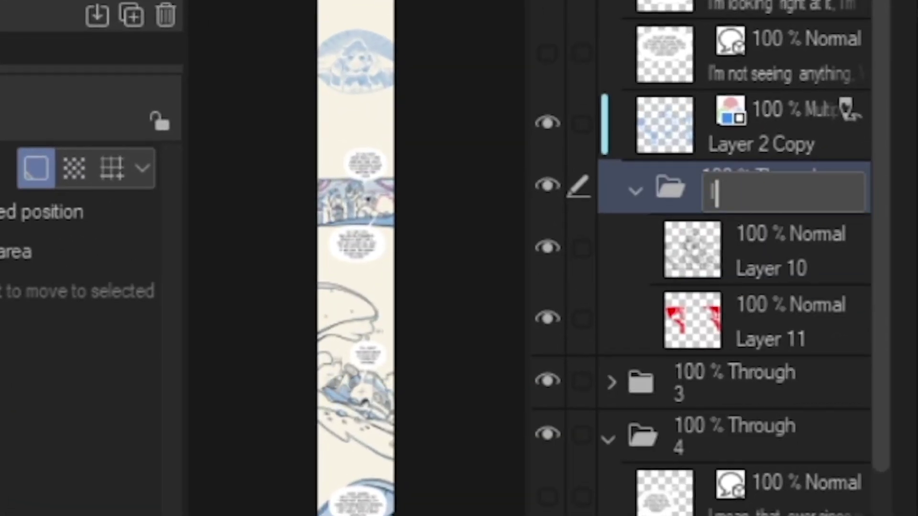
{"action": "key", "text": "Return"}
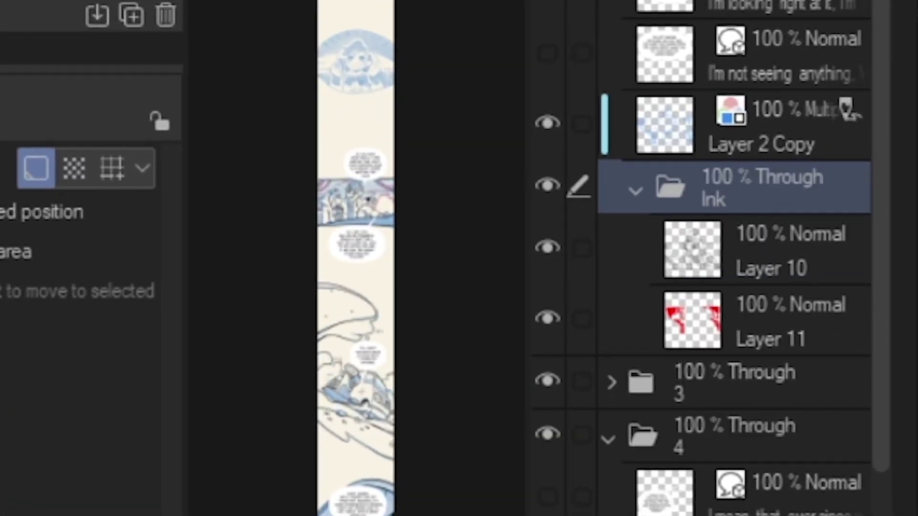
Rename Layer 10 as 1, Layer 11 as 2, and Layer 2 Copy as Sketch
{"action": "double_click", "coordinate": [779, 270]}
{"action": "type", "text": "1"}
{"action": "double_click", "coordinate": [788, 338]}
{"action": "type", "text": "2"}
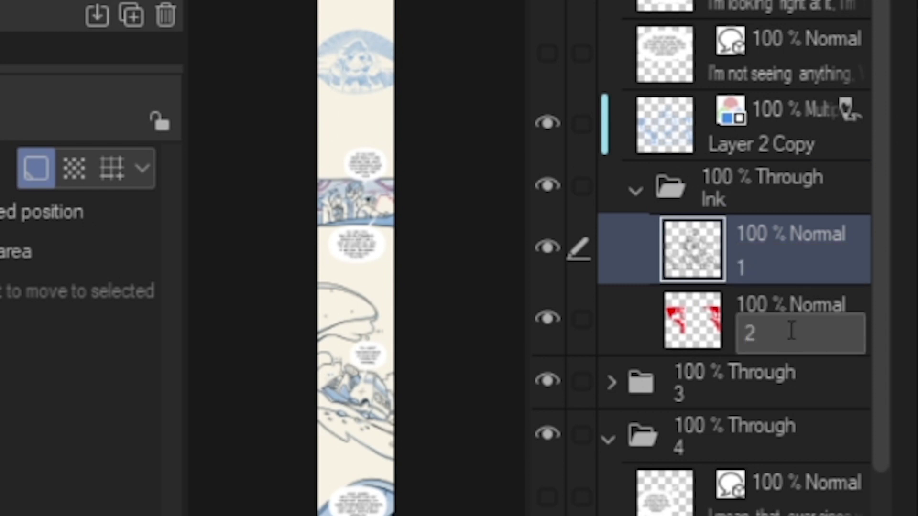
{"action": "double_click", "coordinate": [759, 144]}
{"action": "type", "text": "Sketch"}
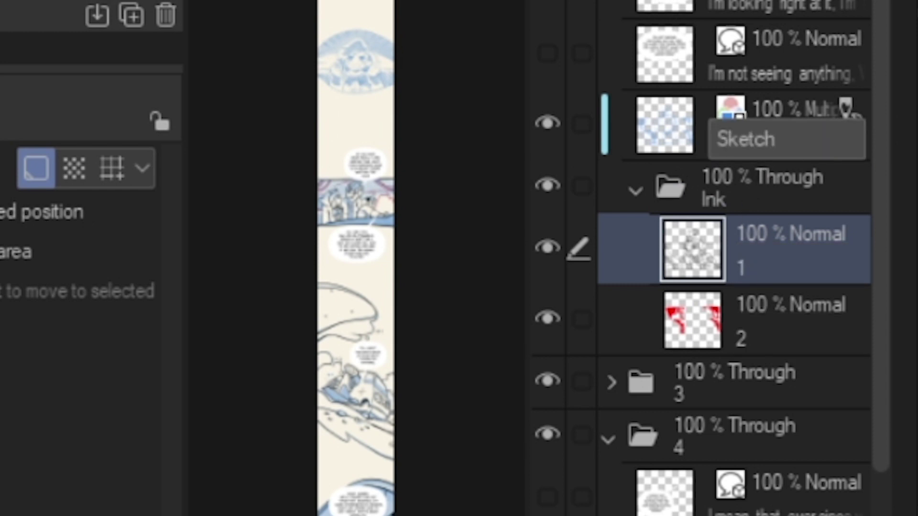
{"action": "key", "text": "Return"}
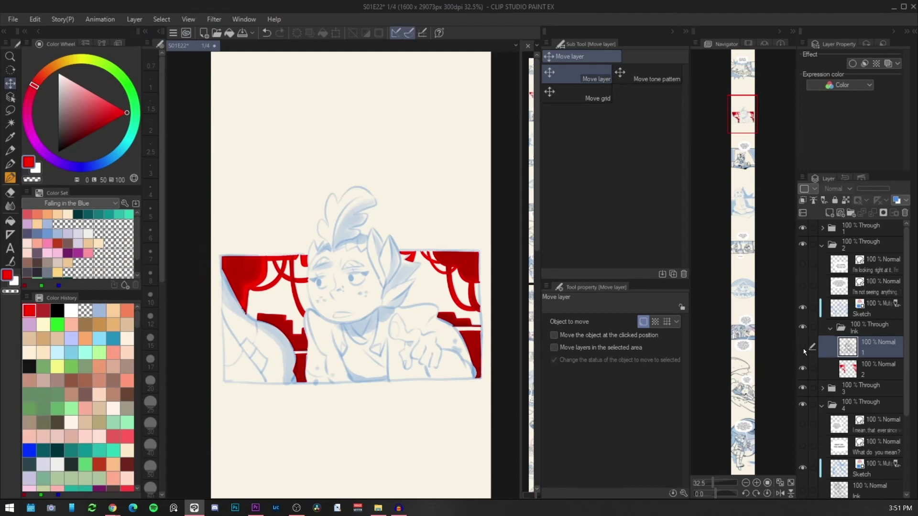
Toggle the visibility of ink layers 1 and 2 and the Sketch layer to check what each contains
{"action": "left_click", "coordinate": [804, 349]}
{"action": "left_click", "coordinate": [802, 368]}
{"action": "left_click", "coordinate": [802, 368]}
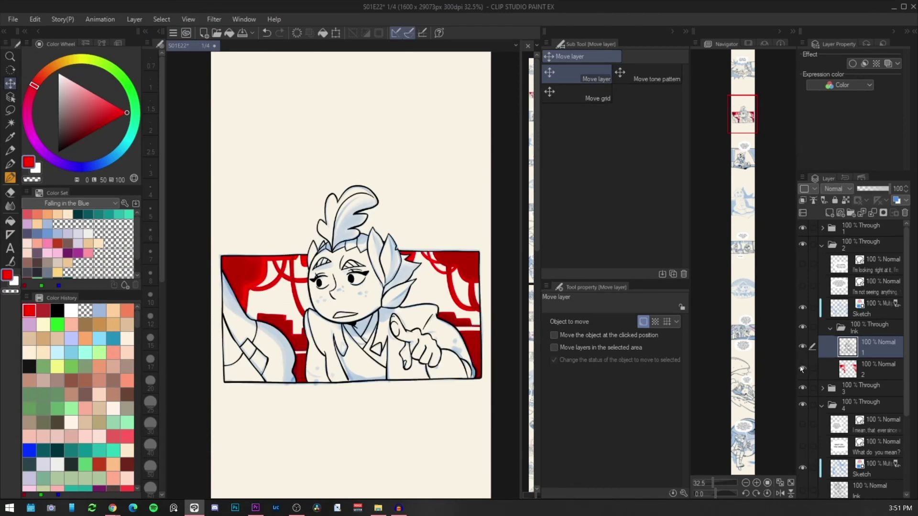
{"action": "left_click", "coordinate": [802, 308]}
{"action": "left_click", "coordinate": [803, 308]}
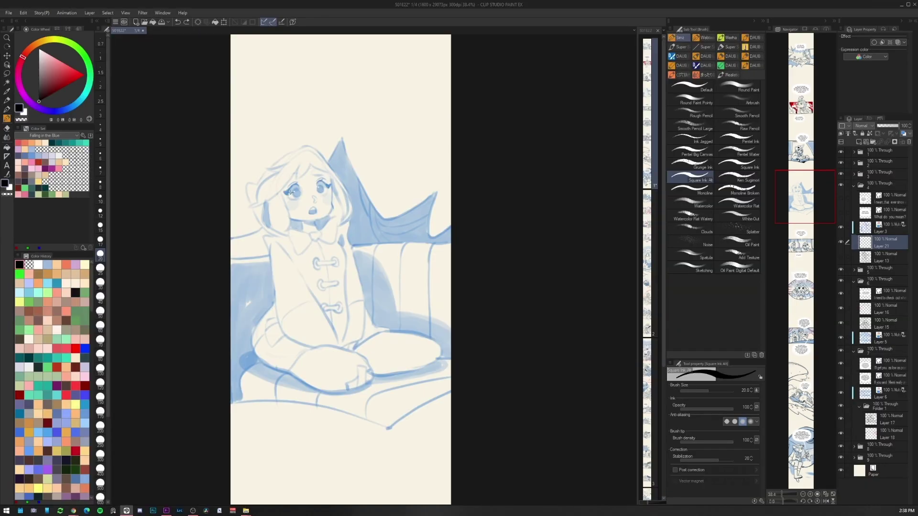
Ink the upper-left hair outline over the girl's blue sketch with the Square Ink Alt brush, undoing one stray stroke
{"action": "scroll", "coordinate": [245, 113], "scroll_direction": "up", "scroll_amount": 3}
{"action": "left_click_drag", "start_coordinate": [246, 151], "coordinate": [251, 150]}
{"action": "left_click_drag", "start_coordinate": [249, 151], "coordinate": [299, 113]}
{"action": "mouse_move", "coordinate": [299, 112]}
{"action": "left_mouse_down"}
{"action": "mouse_move", "coordinate": [284, 97]}
{"action": "mouse_move", "coordinate": [328, 103]}
{"action": "left_mouse_up"}
{"action": "left_click_drag", "start_coordinate": [329, 103], "coordinate": [206, 234]}
{"action": "key", "text": "ctrl+z"}
{"action": "left_click_drag", "start_coordinate": [180, 272], "coordinate": [205, 234]}
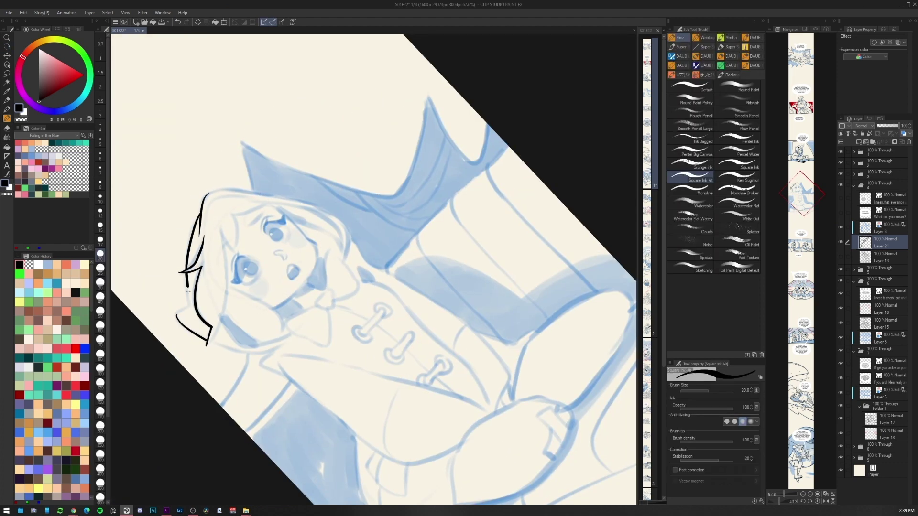
Ink the left bangs and the long side hair strands framing the face
{"action": "left_click_drag", "start_coordinate": [188, 292], "coordinate": [177, 316]}
{"action": "mouse_move", "coordinate": [205, 306]}
{"action": "left_mouse_down"}
{"action": "mouse_move", "coordinate": [202, 267]}
{"action": "mouse_move", "coordinate": [258, 253]}
{"action": "left_mouse_up"}
{"action": "mouse_move", "coordinate": [238, 177]}
{"action": "left_mouse_down"}
{"action": "mouse_move", "coordinate": [182, 334]}
{"action": "mouse_move", "coordinate": [172, 262]}
{"action": "left_mouse_up"}
{"action": "left_click_drag", "start_coordinate": [226, 222], "coordinate": [245, 290]}
{"action": "left_click_drag", "start_coordinate": [251, 197], "coordinate": [287, 278]}
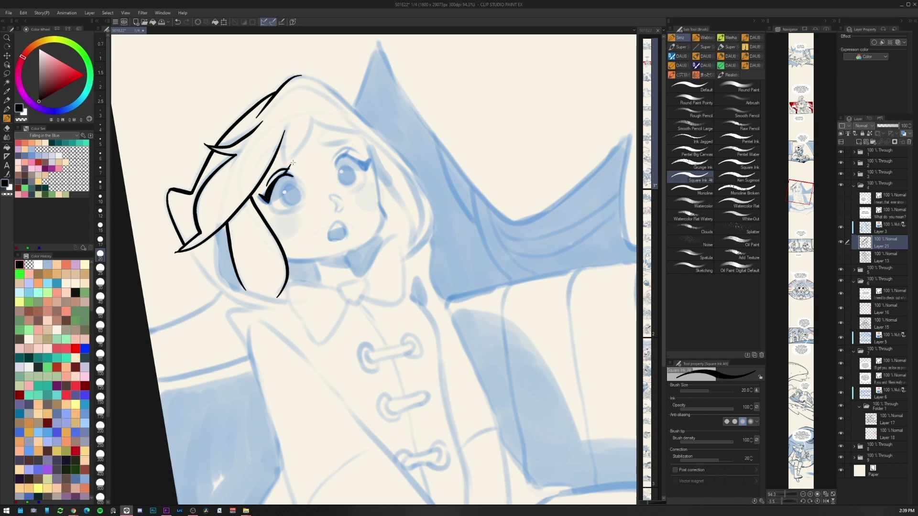
Ink the front bangs and the left eye with its lashes and solid black pupil
{"action": "mouse_move", "coordinate": [312, 121]}
{"action": "left_mouse_down"}
{"action": "mouse_move", "coordinate": [373, 125]}
{"action": "mouse_move", "coordinate": [359, 165]}
{"action": "left_mouse_up"}
{"action": "left_click_drag", "start_coordinate": [306, 148], "coordinate": [351, 184]}
{"action": "left_click_drag", "start_coordinate": [351, 184], "coordinate": [293, 232]}
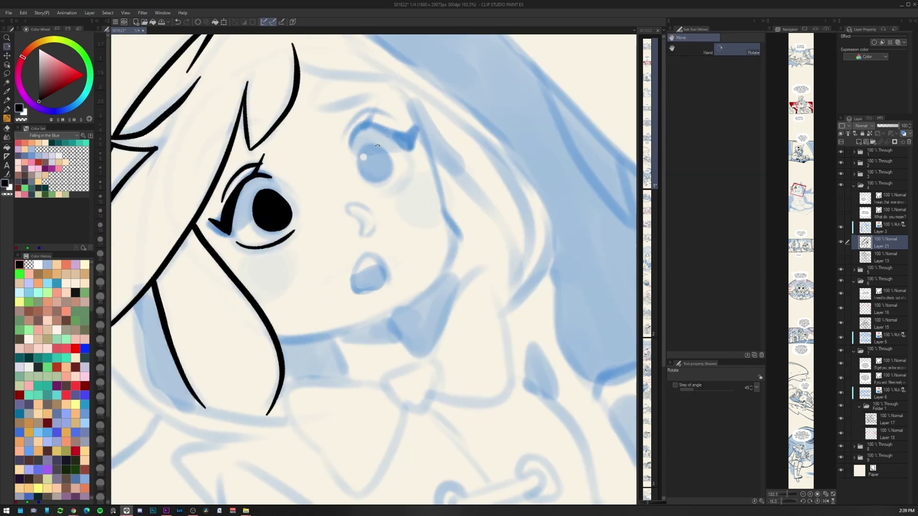
Ink the right eye's upper lid and lashes and the raised eyebrow above it
{"action": "left_click_drag", "start_coordinate": [351, 146], "coordinate": [406, 146]}
{"action": "mouse_move", "coordinate": [400, 140]}
{"action": "left_mouse_down"}
{"action": "mouse_move", "coordinate": [414, 129]}
{"action": "mouse_move", "coordinate": [407, 148]}
{"action": "left_mouse_up"}
{"action": "mouse_move", "coordinate": [343, 142]}
{"action": "left_mouse_down"}
{"action": "mouse_move", "coordinate": [381, 111]}
{"action": "mouse_move", "coordinate": [398, 121]}
{"action": "left_mouse_up"}
{"action": "left_click_drag", "start_coordinate": [367, 124], "coordinate": [376, 109]}
{"action": "left_click_drag", "start_coordinate": [316, 108], "coordinate": [373, 95]}
{"action": "left_click_drag", "start_coordinate": [373, 95], "coordinate": [471, 125]}
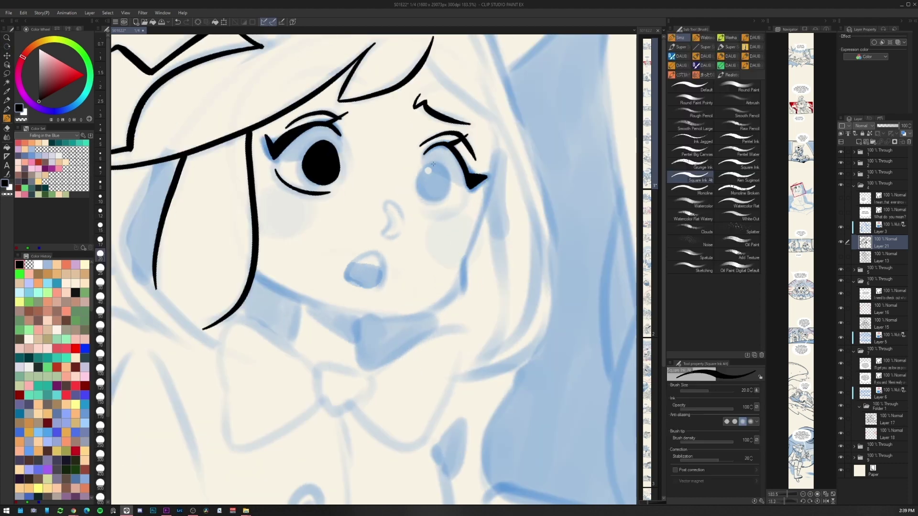
Draw and fill the right pupil in black, and ink the nose and the open mouth
{"action": "left_click_drag", "start_coordinate": [436, 163], "coordinate": [447, 195]}
{"action": "left_click_drag", "start_coordinate": [447, 195], "coordinate": [428, 166]}
{"action": "left_click", "coordinate": [431, 180]}
{"action": "mouse_move", "coordinate": [388, 219]}
{"action": "left_mouse_down"}
{"action": "mouse_move", "coordinate": [393, 238]}
{"action": "mouse_move", "coordinate": [389, 223]}
{"action": "left_mouse_up"}
{"action": "mouse_move", "coordinate": [358, 286]}
{"action": "left_mouse_down"}
{"action": "mouse_move", "coordinate": [377, 254]}
{"action": "mouse_move", "coordinate": [366, 286]}
{"action": "left_mouse_up"}
{"action": "left_click_drag", "start_coordinate": [430, 158], "coordinate": [498, 281]}
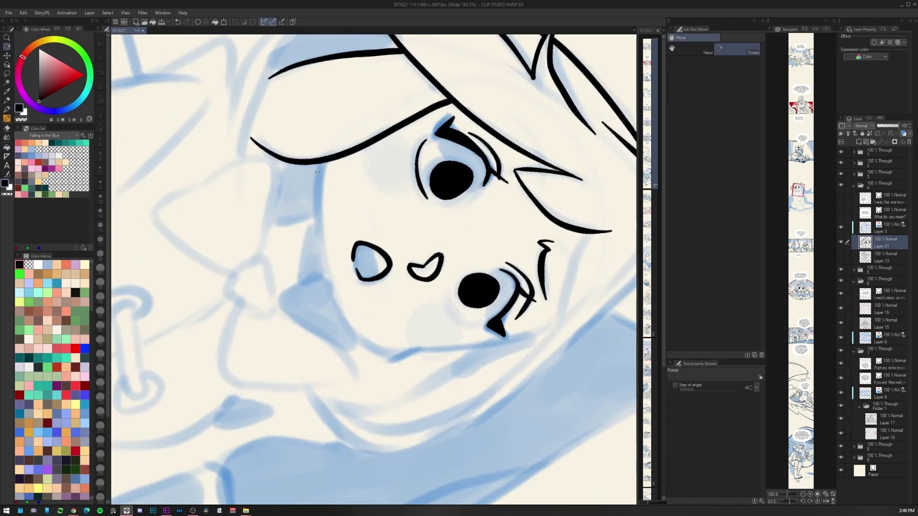
Ink the face contour along the cheek, jaw and chin, rotating the canvas for the strokes
{"action": "left_click_drag", "start_coordinate": [321, 158], "coordinate": [324, 249]}
{"action": "left_click_drag", "start_coordinate": [509, 345], "coordinate": [381, 114]}
{"action": "mouse_move", "coordinate": [355, 84]}
{"action": "left_mouse_down"}
{"action": "mouse_move", "coordinate": [410, 158]}
{"action": "mouse_move", "coordinate": [448, 256]}
{"action": "mouse_move", "coordinate": [389, 318]}
{"action": "left_mouse_up"}
{"action": "left_click_drag", "start_coordinate": [378, 371], "coordinate": [303, 341]}
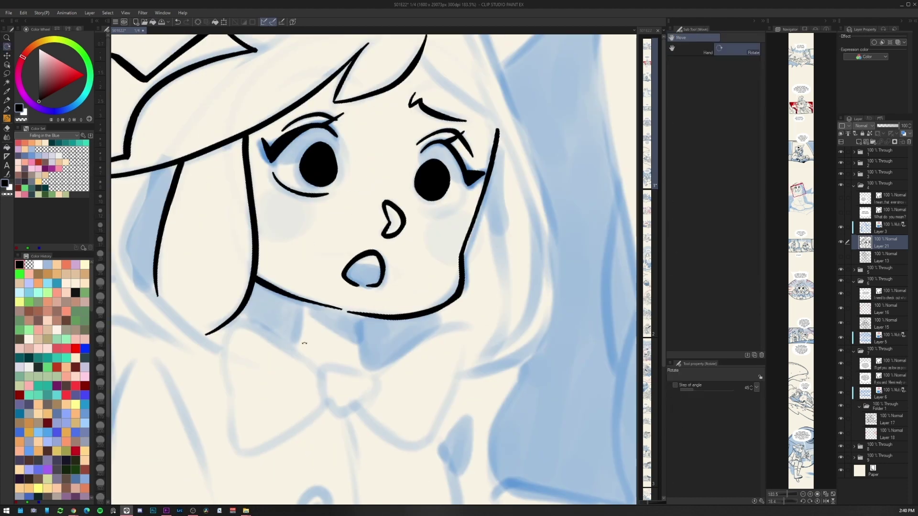
Ink the two neck lines and the bow tie with its knot, side loops and tails
{"action": "left_click_drag", "start_coordinate": [301, 301], "coordinate": [294, 345]}
{"action": "mouse_move", "coordinate": [365, 317]}
{"action": "left_mouse_down"}
{"action": "mouse_move", "coordinate": [367, 368]}
{"action": "mouse_move", "coordinate": [396, 334]}
{"action": "left_mouse_up"}
{"action": "mouse_move", "coordinate": [250, 313]}
{"action": "left_mouse_down"}
{"action": "mouse_move", "coordinate": [342, 340]}
{"action": "mouse_move", "coordinate": [347, 377]}
{"action": "left_mouse_up"}
{"action": "left_click_drag", "start_coordinate": [342, 339], "coordinate": [351, 380]}
{"action": "mouse_move", "coordinate": [393, 345]}
{"action": "left_mouse_down"}
{"action": "mouse_move", "coordinate": [411, 327]}
{"action": "mouse_move", "coordinate": [495, 300]}
{"action": "left_mouse_up"}
{"action": "mouse_move", "coordinate": [495, 299]}
{"action": "left_mouse_down"}
{"action": "mouse_move", "coordinate": [385, 374]}
{"action": "mouse_move", "coordinate": [402, 266]}
{"action": "left_mouse_up"}
{"action": "mouse_move", "coordinate": [268, 293]}
{"action": "left_mouse_down"}
{"action": "mouse_move", "coordinate": [281, 351]}
{"action": "mouse_move", "coordinate": [362, 268]}
{"action": "left_mouse_up"}
{"action": "mouse_move", "coordinate": [397, 263]}
{"action": "left_mouse_down"}
{"action": "mouse_move", "coordinate": [469, 332]}
{"action": "mouse_move", "coordinate": [474, 302]}
{"action": "left_mouse_up"}
{"action": "left_click_drag", "start_coordinate": [384, 271], "coordinate": [399, 363]}
{"action": "mouse_move", "coordinate": [375, 311]}
{"action": "left_mouse_down"}
{"action": "mouse_move", "coordinate": [374, 407]}
{"action": "mouse_move", "coordinate": [335, 407]}
{"action": "left_mouse_up"}
Ink the left outer hair outline and the shoulder and sleeve lines below it
{"action": "left_click_drag", "start_coordinate": [277, 320], "coordinate": [263, 208]}
{"action": "mouse_move", "coordinate": [209, 215]}
{"action": "left_mouse_down"}
{"action": "mouse_move", "coordinate": [211, 235]}
{"action": "mouse_move", "coordinate": [285, 341]}
{"action": "left_mouse_up"}
{"action": "mouse_move", "coordinate": [260, 322]}
{"action": "left_mouse_down"}
{"action": "mouse_move", "coordinate": [224, 359]}
{"action": "mouse_move", "coordinate": [306, 148]}
{"action": "left_mouse_up"}
{"action": "mouse_move", "coordinate": [306, 149]}
{"action": "left_mouse_down"}
{"action": "mouse_move", "coordinate": [275, 285]}
{"action": "mouse_move", "coordinate": [272, 460]}
{"action": "left_mouse_up"}
{"action": "mouse_move", "coordinate": [322, 150]}
{"action": "left_mouse_down"}
{"action": "mouse_move", "coordinate": [371, 259]}
{"action": "mouse_move", "coordinate": [414, 462]}
{"action": "left_mouse_up"}
Ink the right bangs and the outer hair outline curving around the right side of the face
{"action": "left_click_drag", "start_coordinate": [430, 144], "coordinate": [297, 350]}
{"action": "left_click_drag", "start_coordinate": [367, 148], "coordinate": [427, 197]}
{"action": "mouse_move", "coordinate": [322, 109]}
{"action": "left_mouse_down"}
{"action": "mouse_move", "coordinate": [359, 97]}
{"action": "mouse_move", "coordinate": [397, 357]}
{"action": "left_mouse_up"}
{"action": "mouse_move", "coordinate": [393, 366]}
{"action": "left_mouse_down"}
{"action": "mouse_move", "coordinate": [458, 275]}
{"action": "mouse_move", "coordinate": [365, 86]}
{"action": "left_mouse_up"}
Fill the enclosed areas left and right of the neck, below the chin, with solid black
{"action": "key", "text": "g"}
{"action": "left_click", "coordinate": [358, 335]}
{"action": "left_click", "coordinate": [270, 313]}
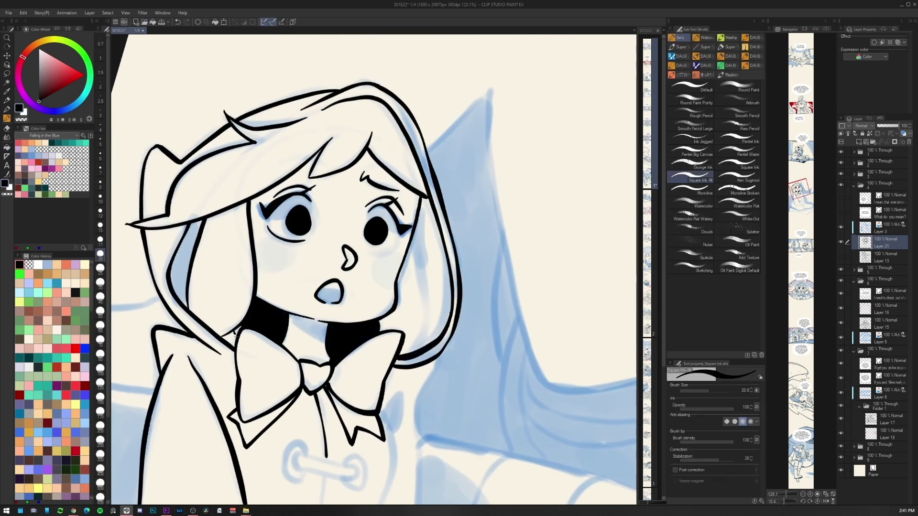
Try to fill the enclosed hair area left of the face with solid black and undo the attempt
{"action": "key", "text": "g"}
{"action": "left_click", "coordinate": [182, 260]}
{"action": "mouse_move", "coordinate": [299, 122]}
{"action": "left_mouse_down"}
{"action": "mouse_move", "coordinate": [333, 106]}
{"action": "mouse_move", "coordinate": [491, 171]}
{"action": "left_mouse_up"}
{"action": "key", "text": "ctrl+z"}
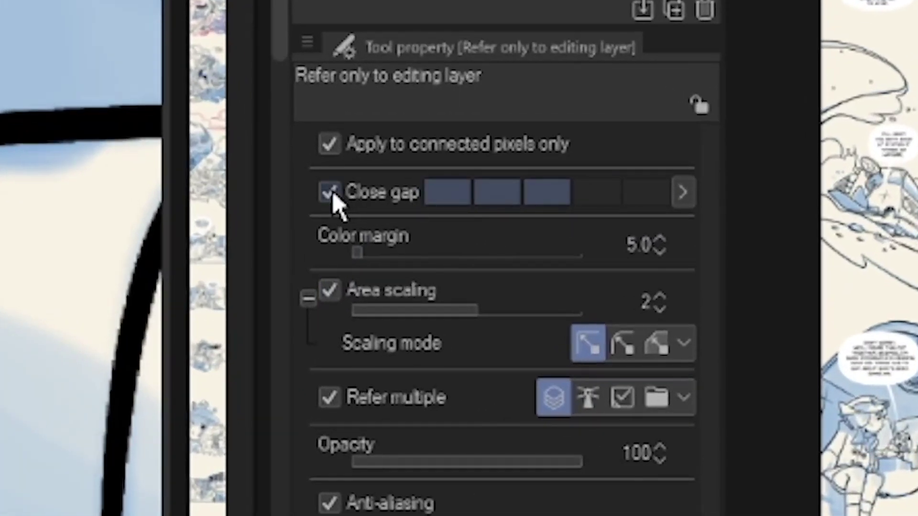
{"action": "left_click", "coordinate": [334, 195]}
{"action": "left_click", "coordinate": [333, 195]}
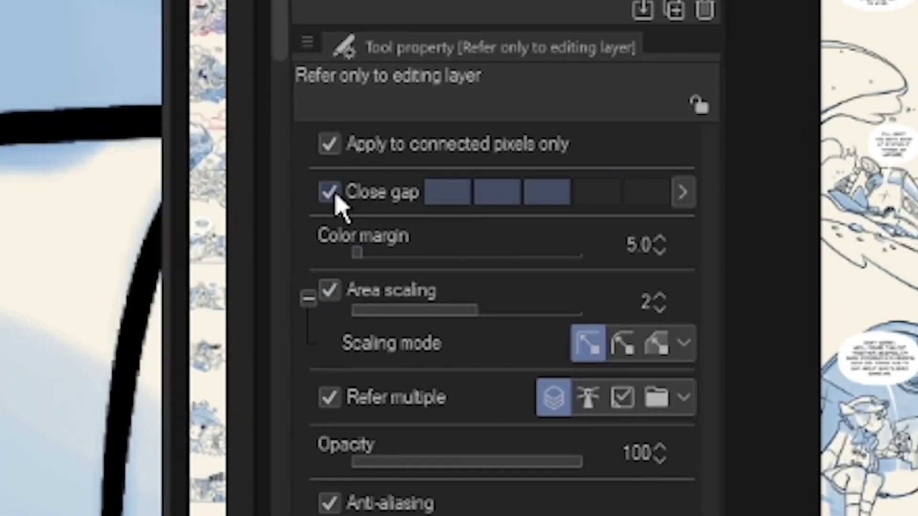
{"action": "left_click", "coordinate": [335, 196]}
{"action": "left_click", "coordinate": [333, 195]}
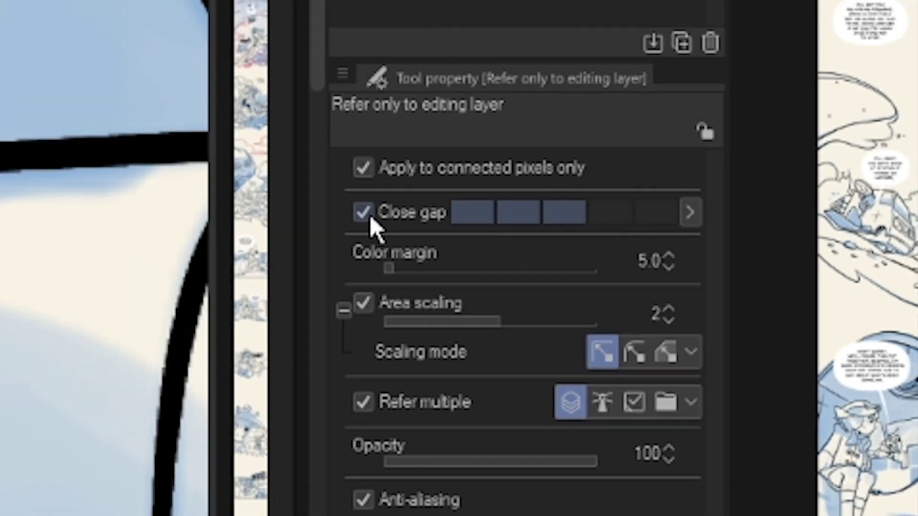
{"action": "left_click_drag", "start_coordinate": [365, 115], "coordinate": [395, 131]}
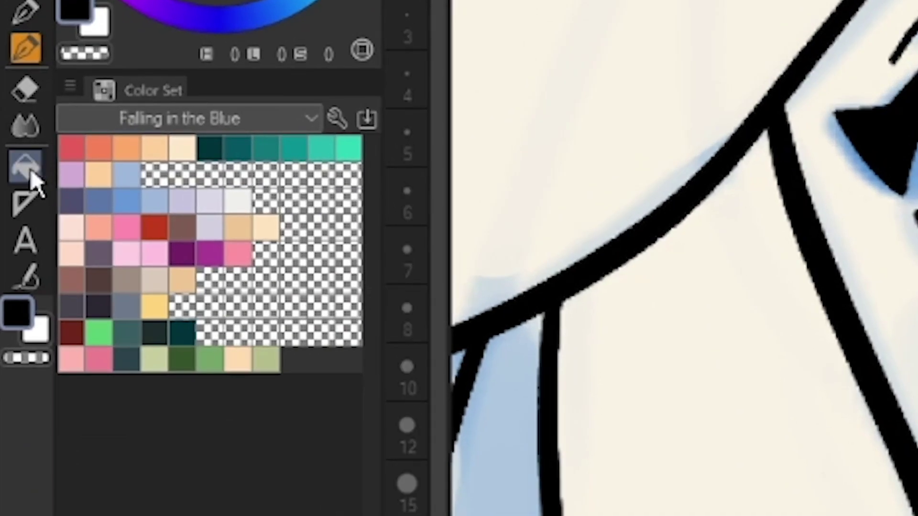
Fill the character's left and right irises with solid black, using the fill that refers only to the editing layer
{"action": "left_click", "coordinate": [29, 168]}
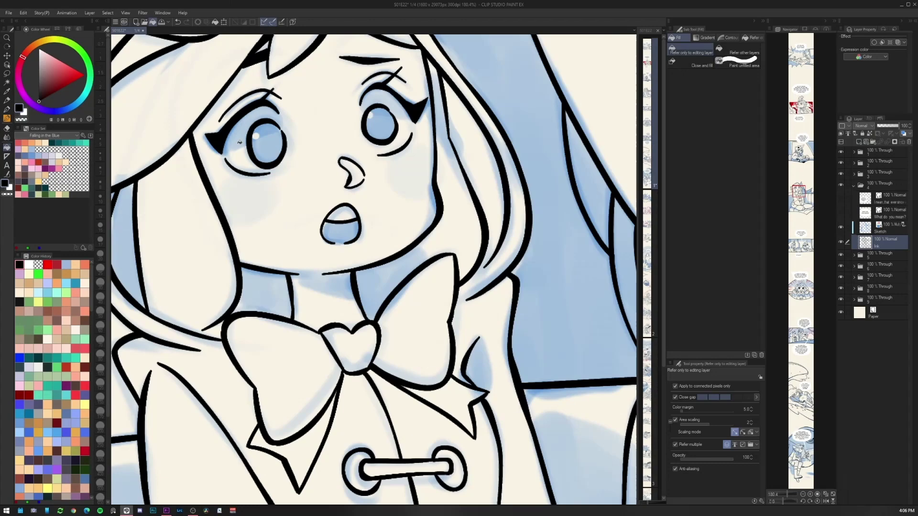
{"action": "left_click", "coordinate": [268, 143]}
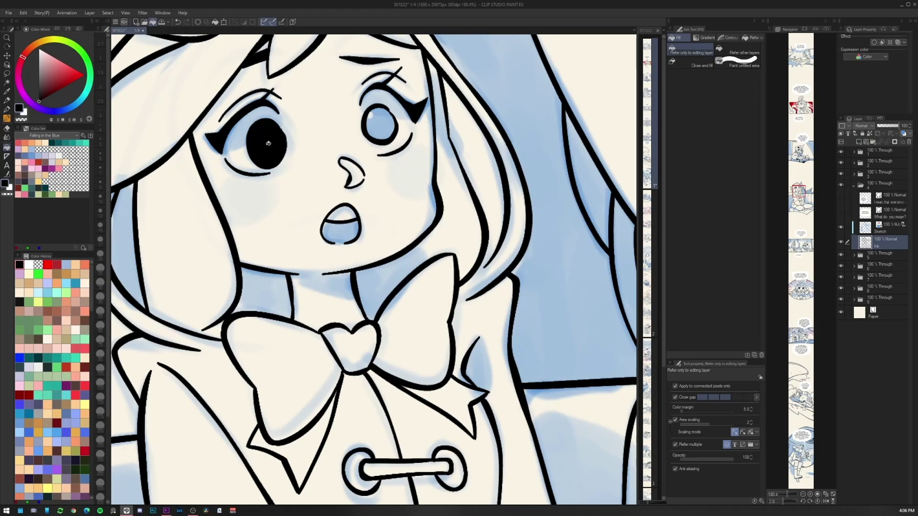
{"action": "left_click", "coordinate": [382, 120]}
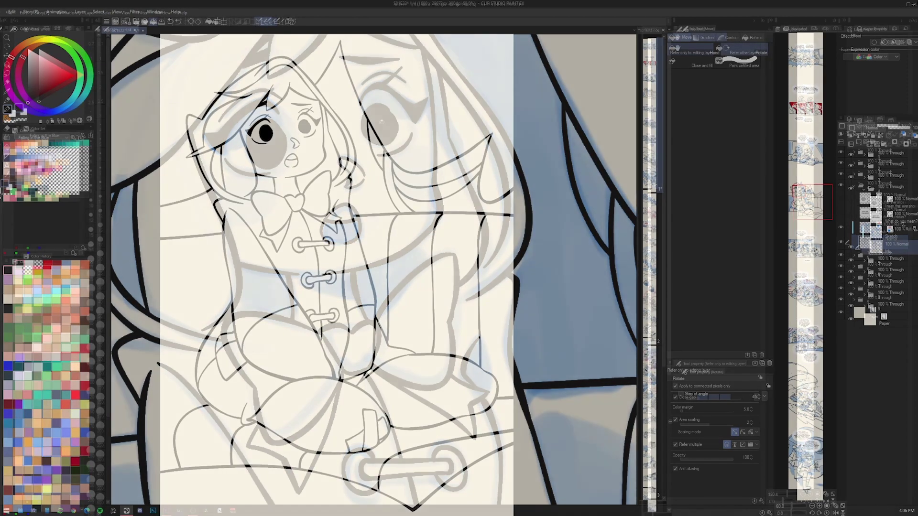